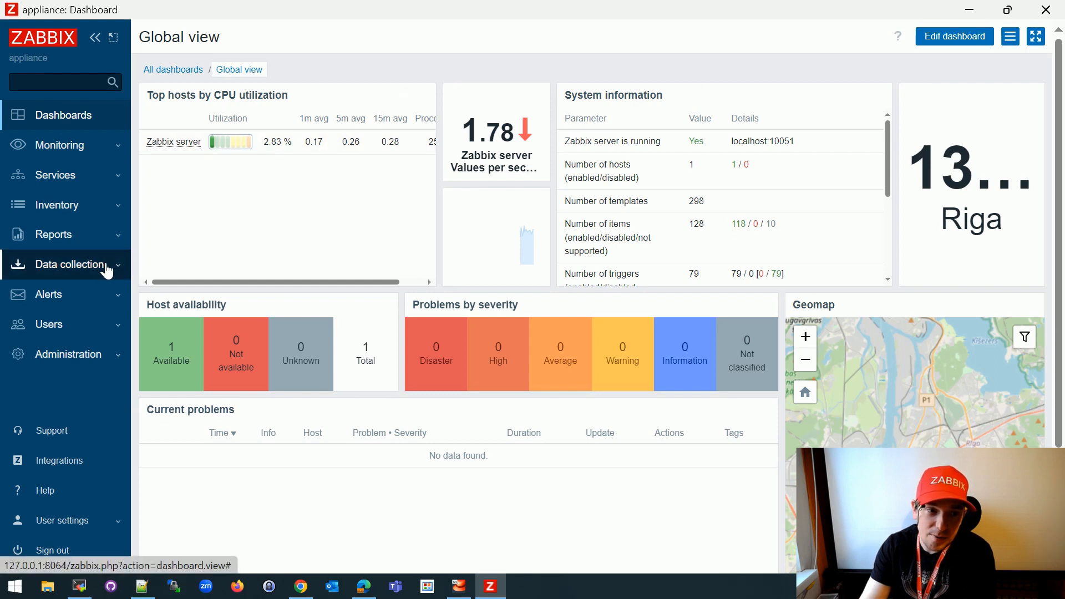
- Open the Zabbix server host's configuration from the hosts list, review its dialog and close it without changes
click(107, 271)
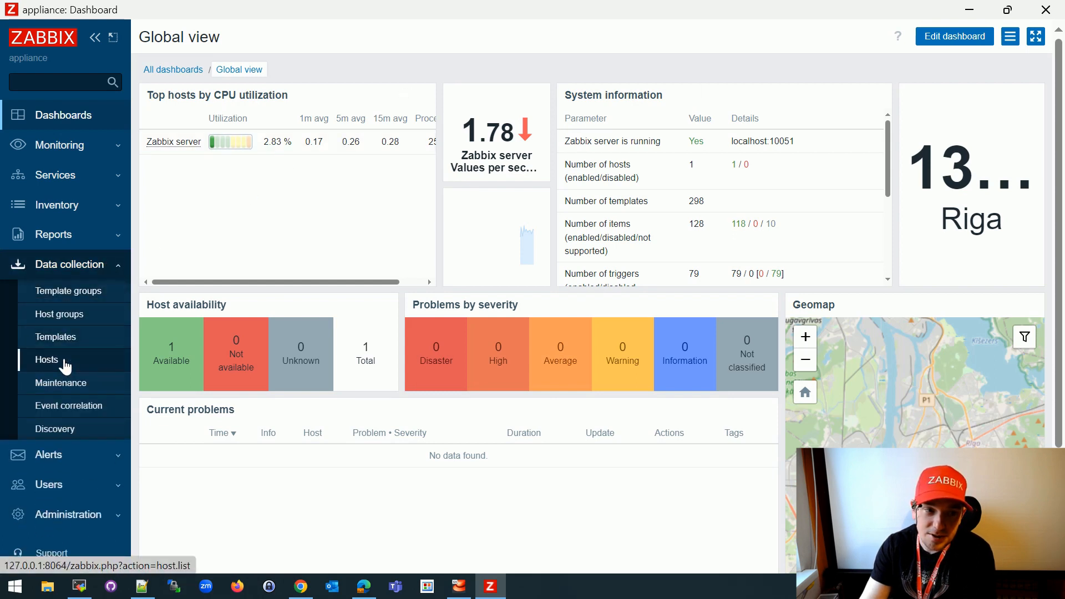
click(66, 366)
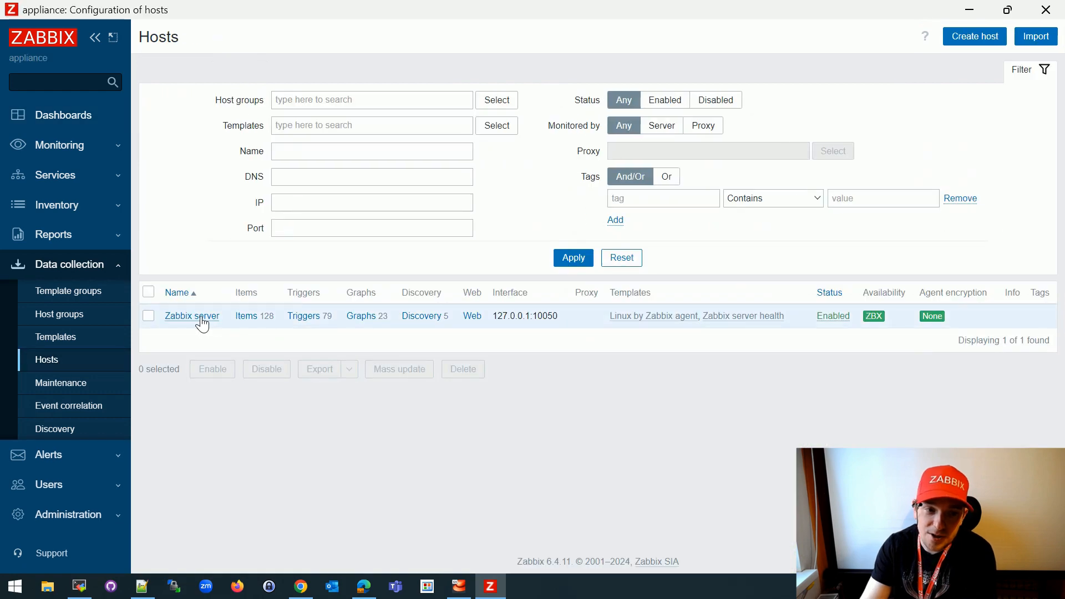
click(192, 316)
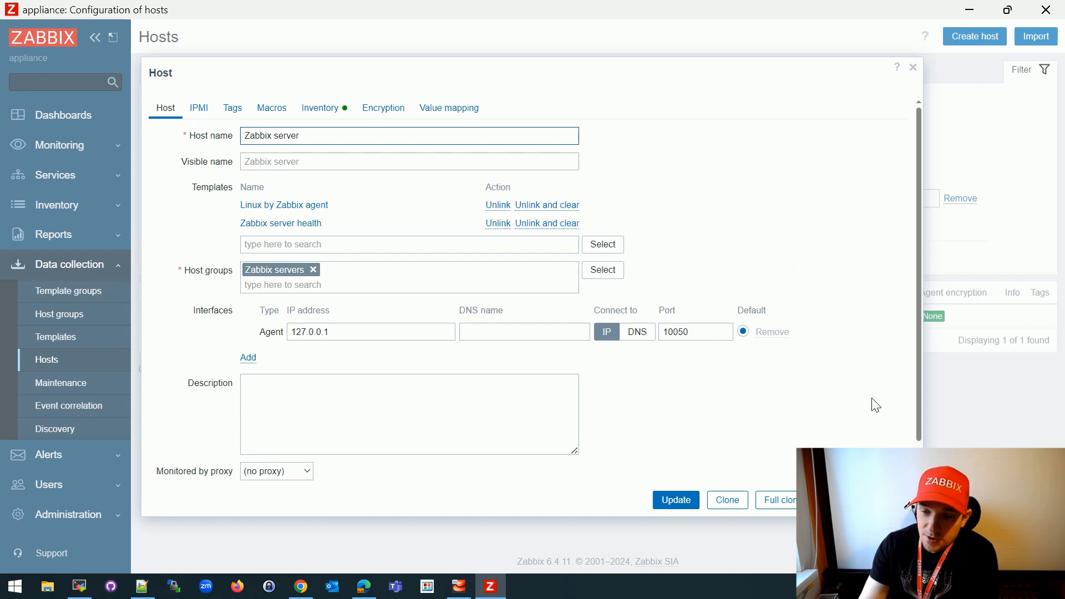
key(Escape)
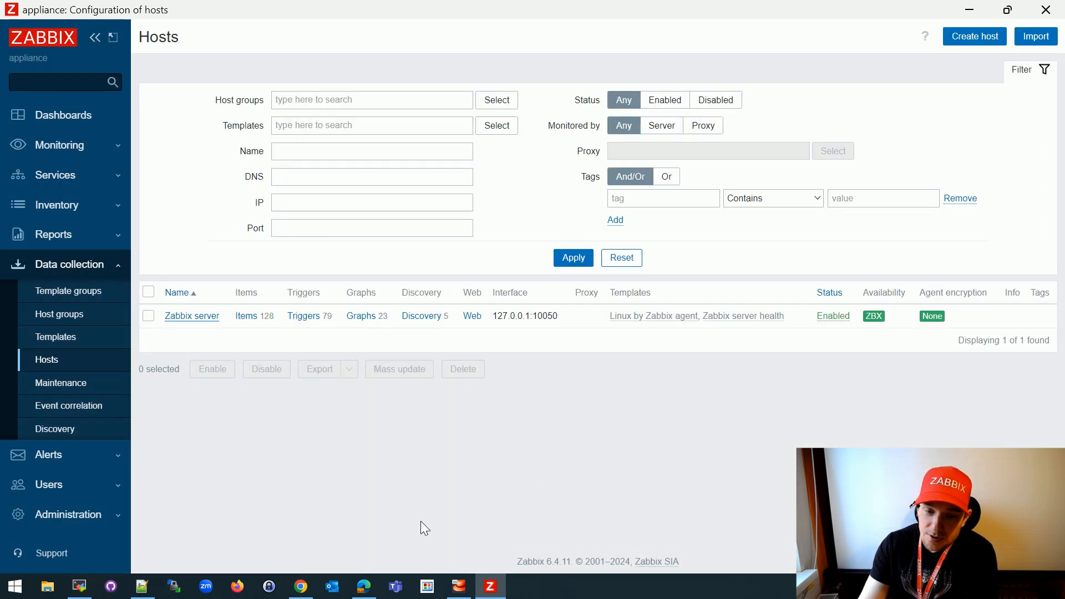
- Switch to Chrome and copy the ZIP download link address of the gr8b/zabbix-module-uitwix GitHub repository
click(301, 587)
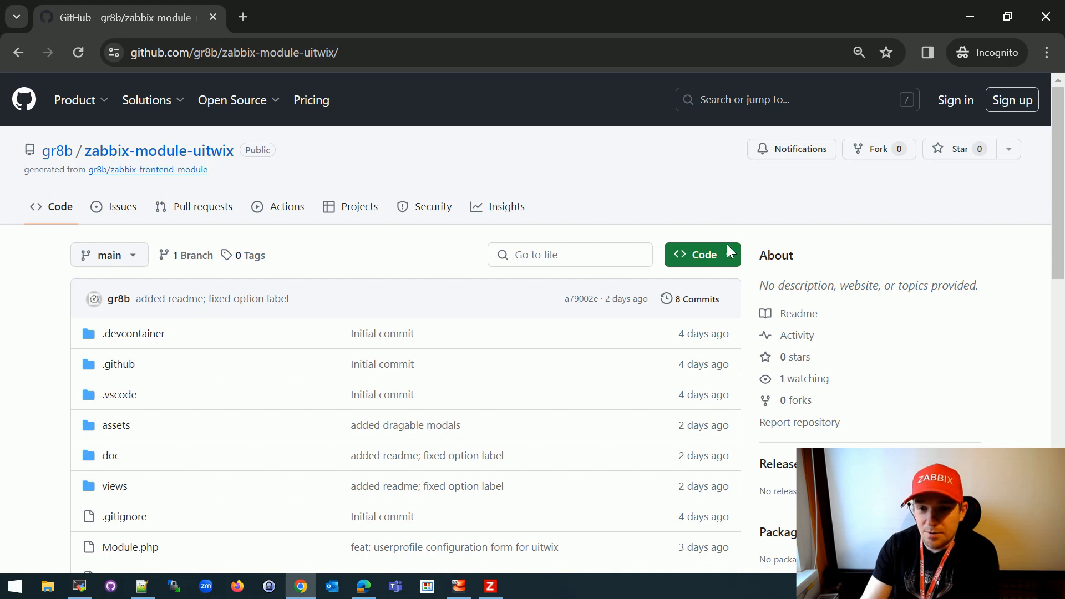
click(731, 260)
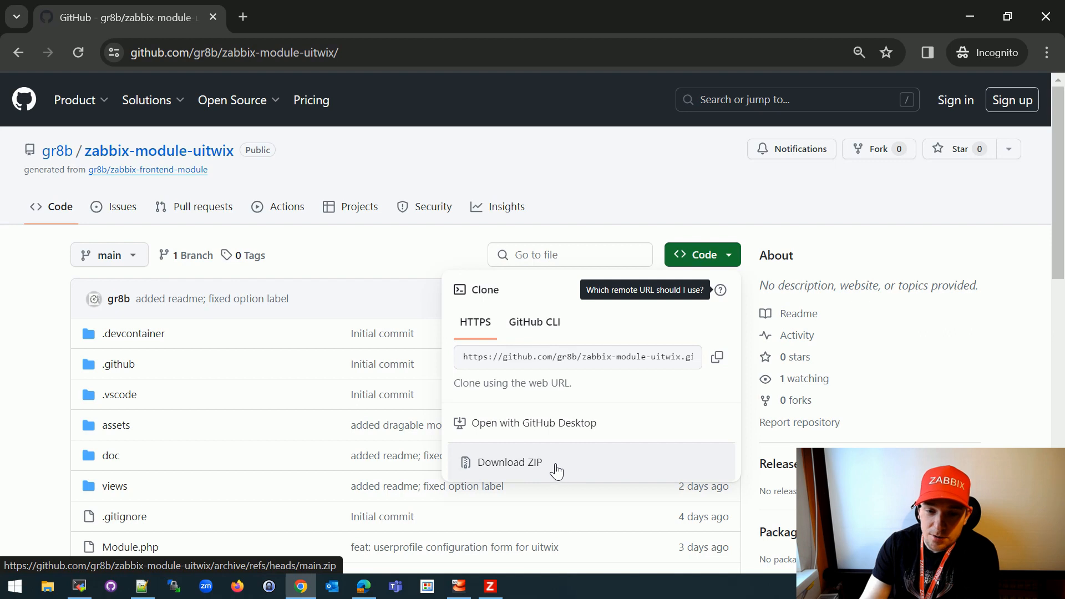
right_click(575, 469)
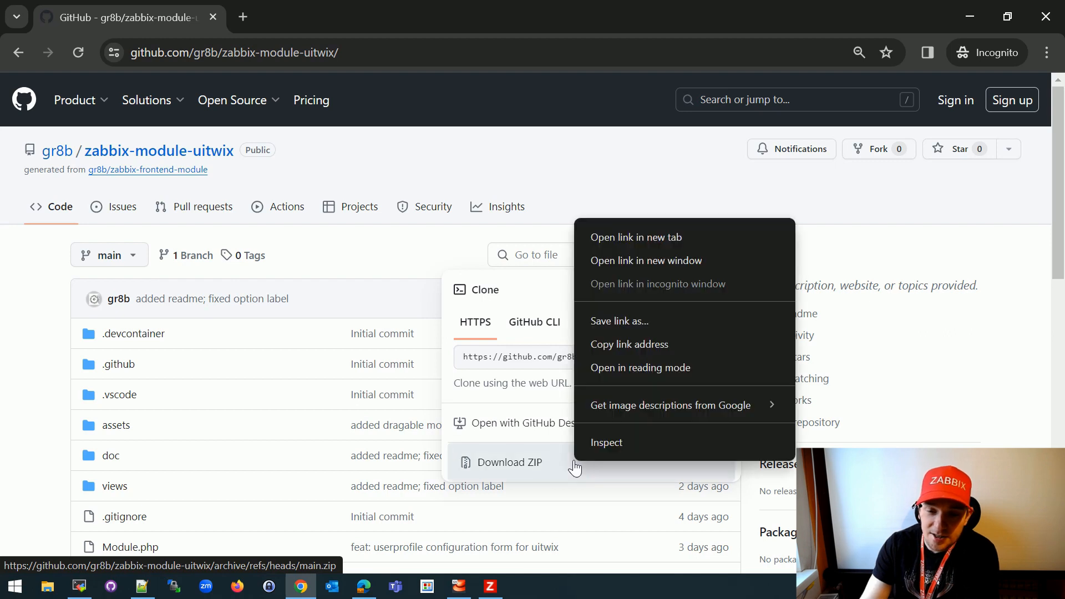
click(648, 347)
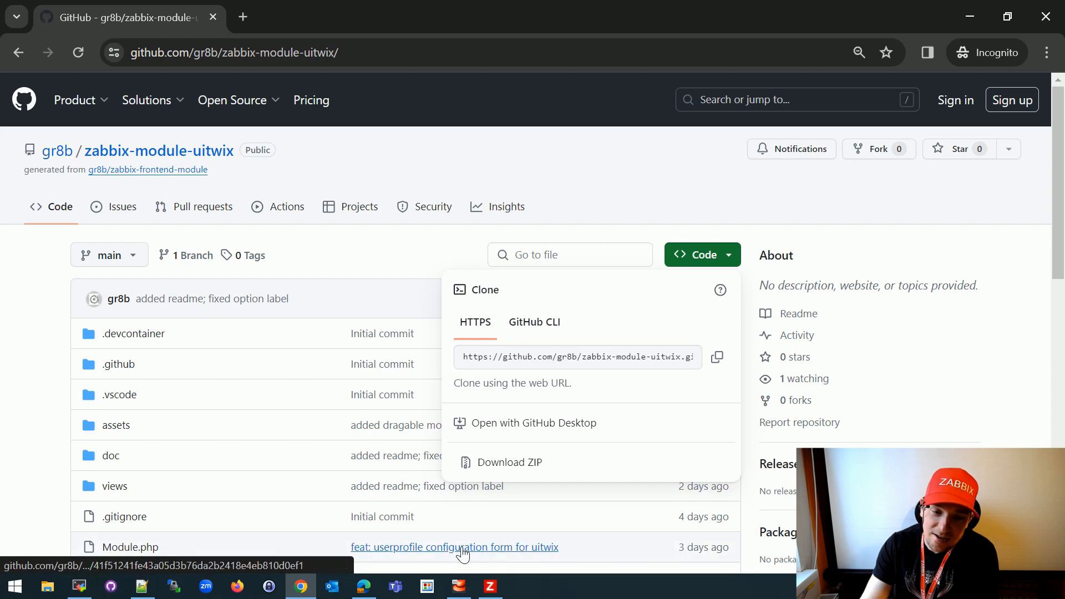
- Switch to the appliance64 terminal session, change to the /usr/share/zabbix directory and list its contents
click(80, 587)
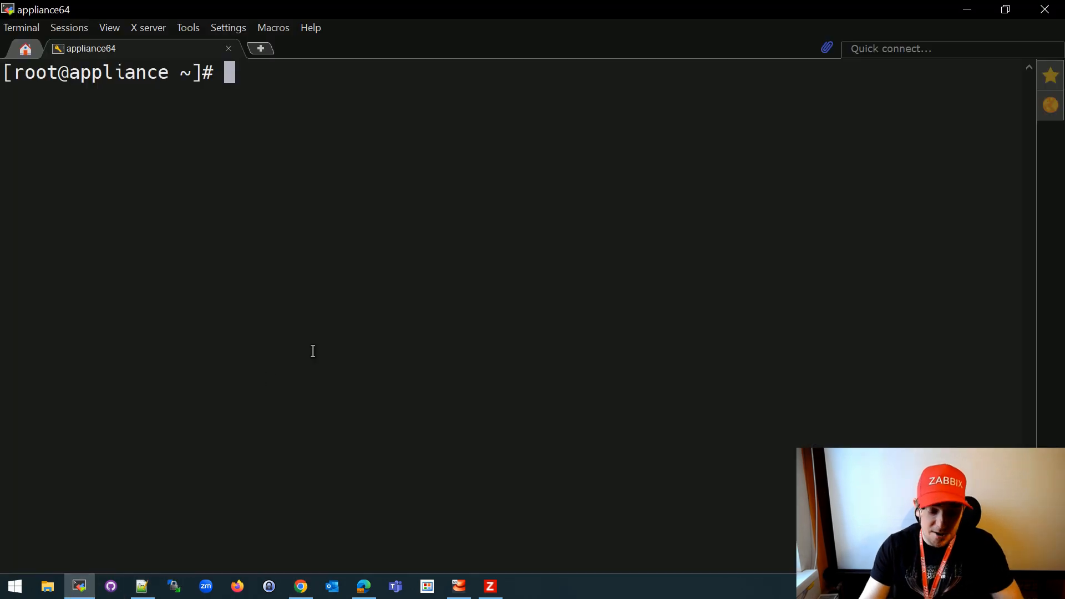
text(cd /u)
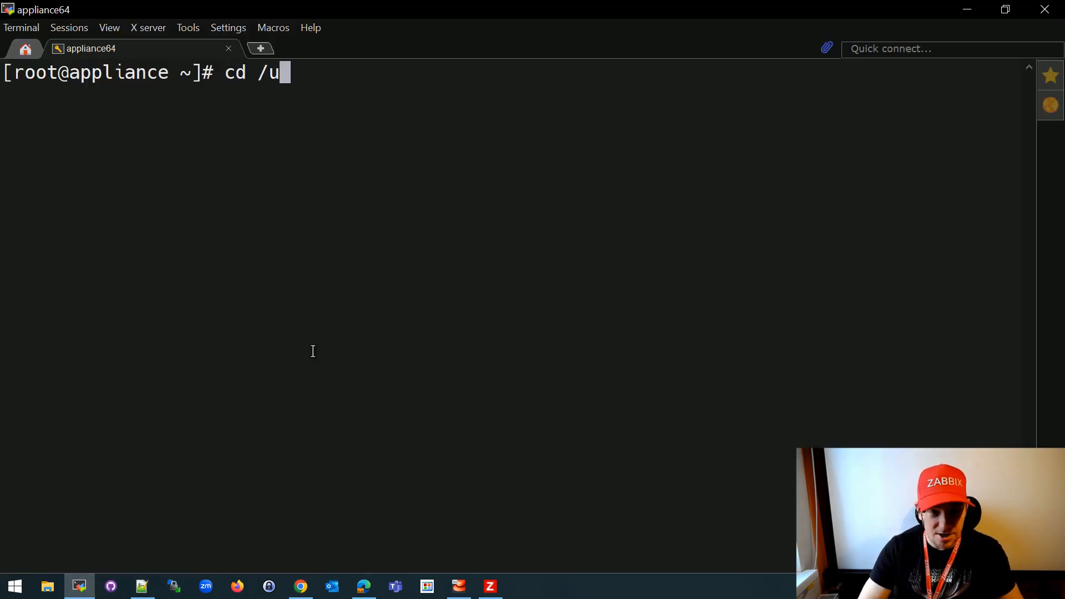
text(sr/share/z)
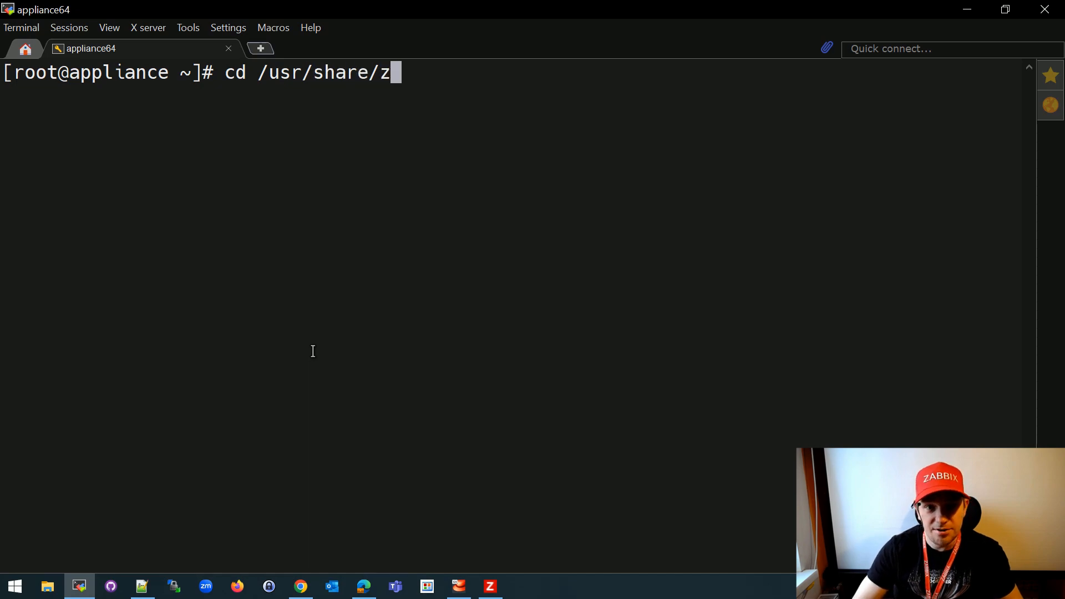
key(Tab)
key(Tab)
key(Return)
text(ls)
key(Return)
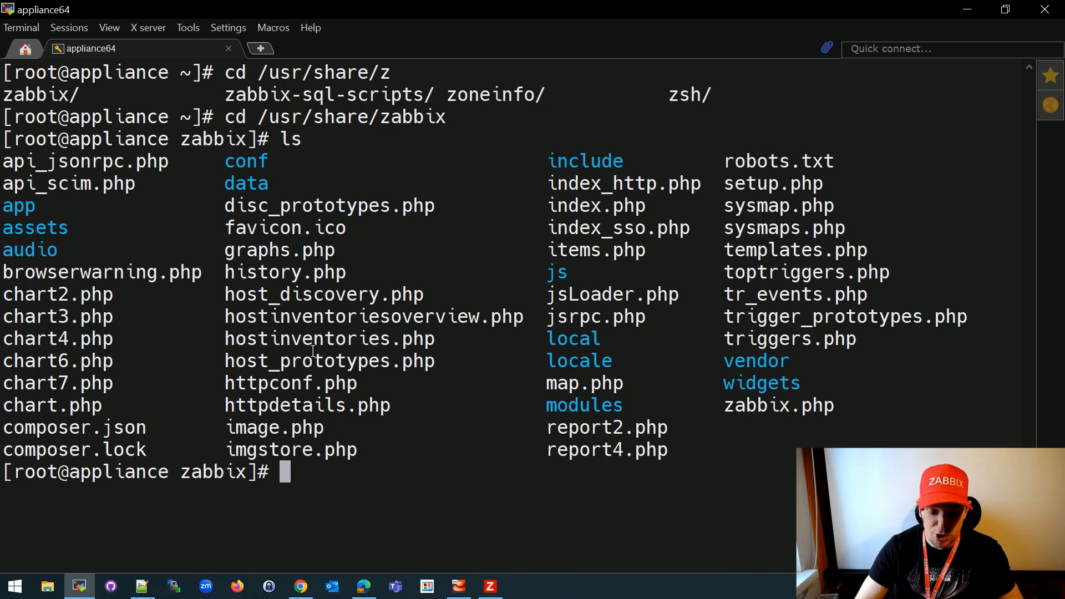
- Enter the modules directory and download the module's main.zip from the copied GitHub link with wget
text(cd modu)
key(Tab)
key(Return)
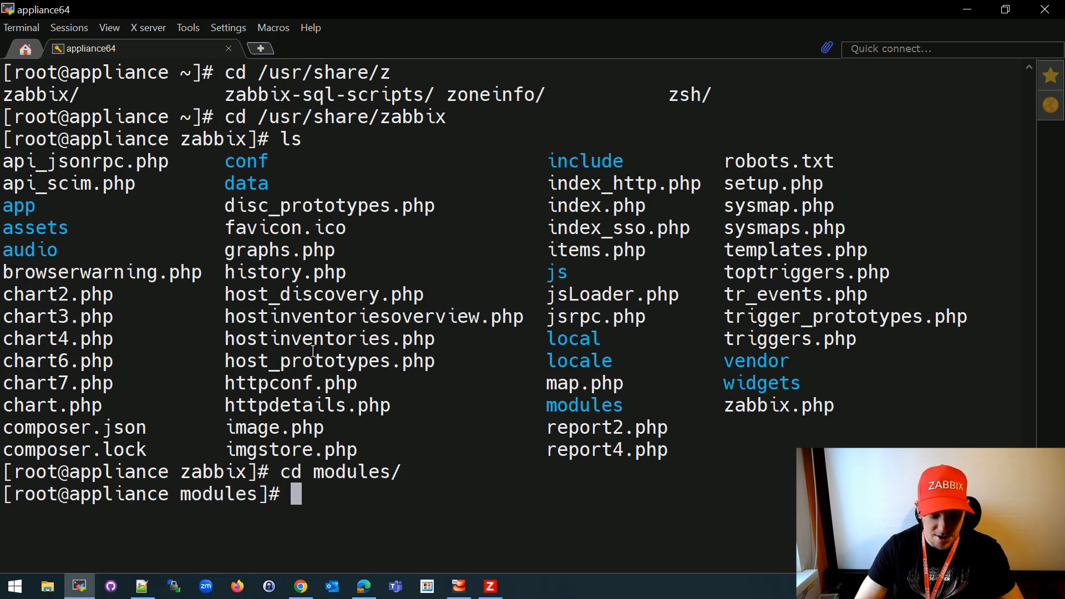
text(wget)
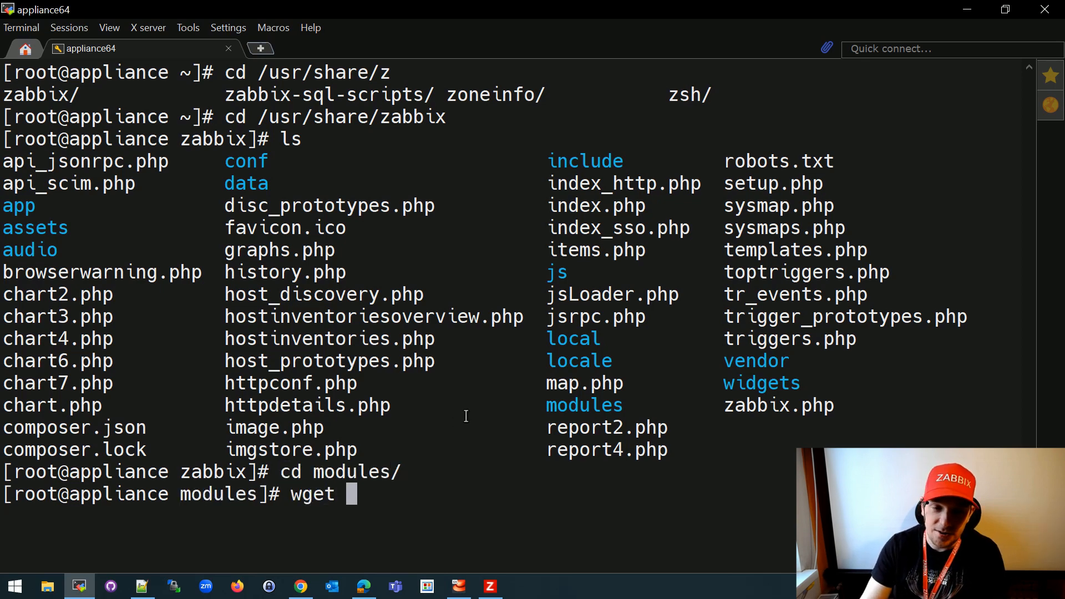
right_click(466, 416)
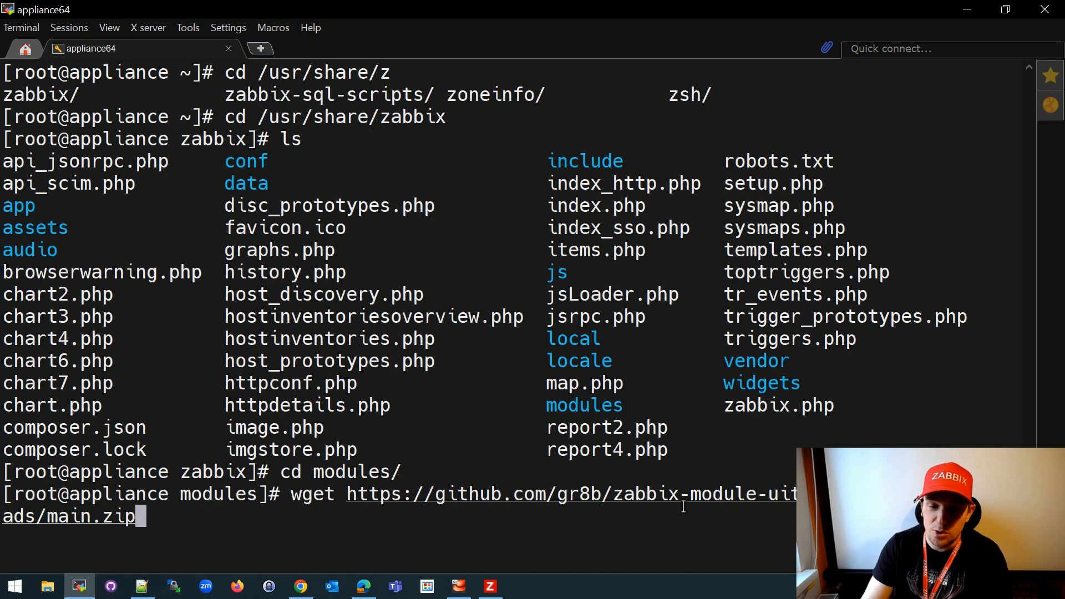
key(Return)
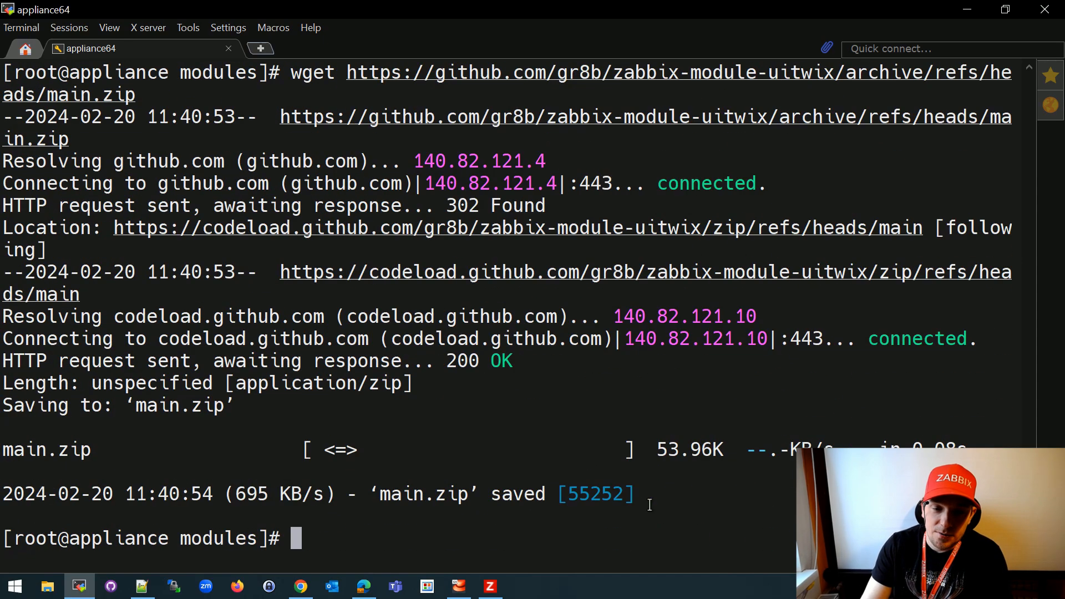
- Extract main.zip with unzip into the modules directory
text(unzxi)
key(BackSpace)
key(BackSpace)
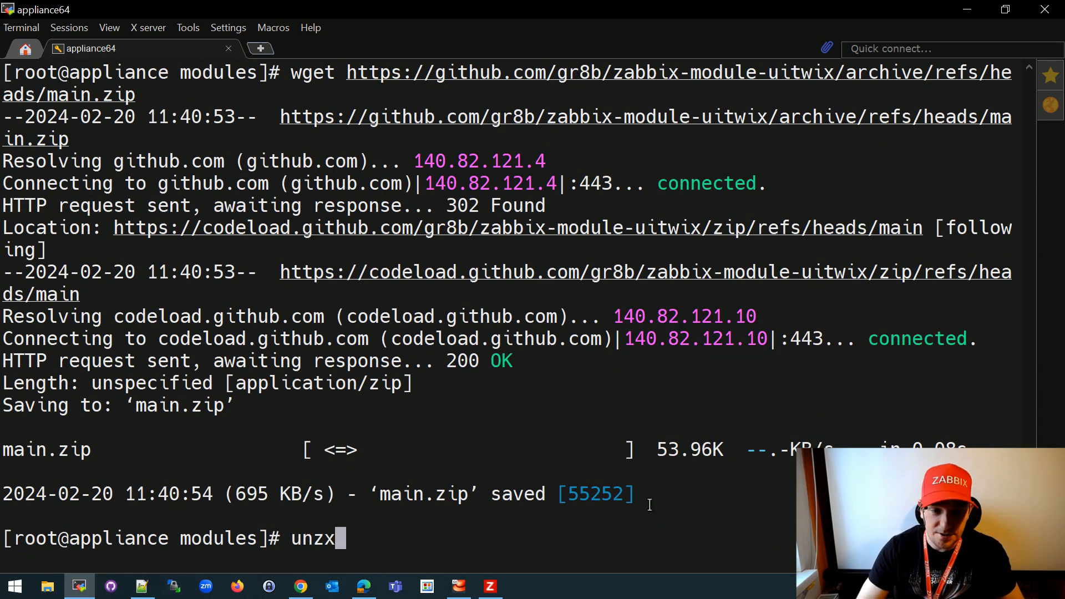
text(ip )
text(m)
key(Tab)
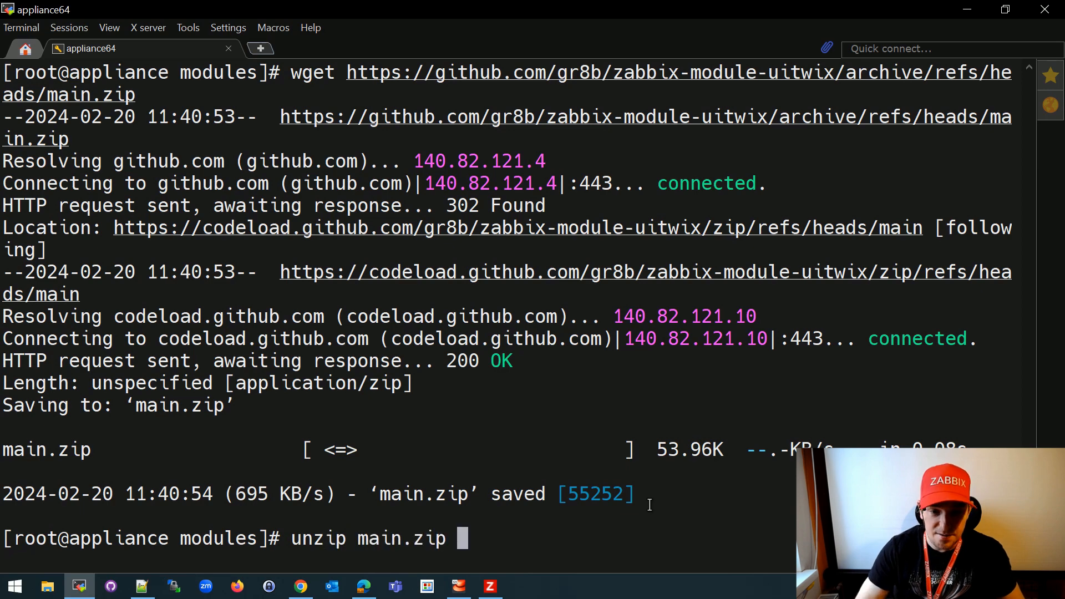
key(Return)
- Remove the main.zip archive from the modules directory and confirm the deletion
text(rm m)
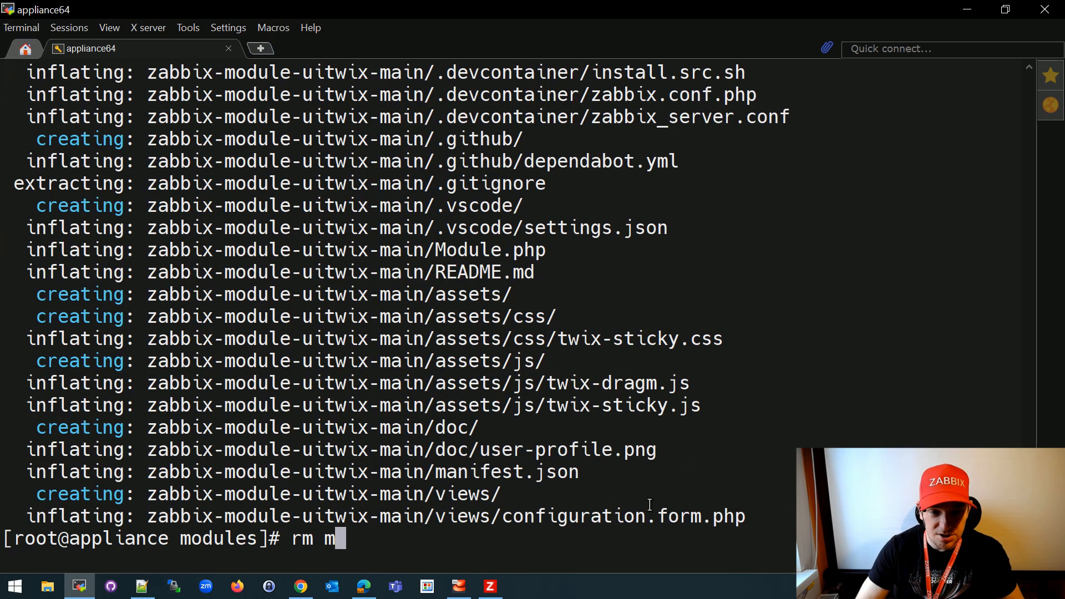
key(Tab)
key(Return)
text(y)
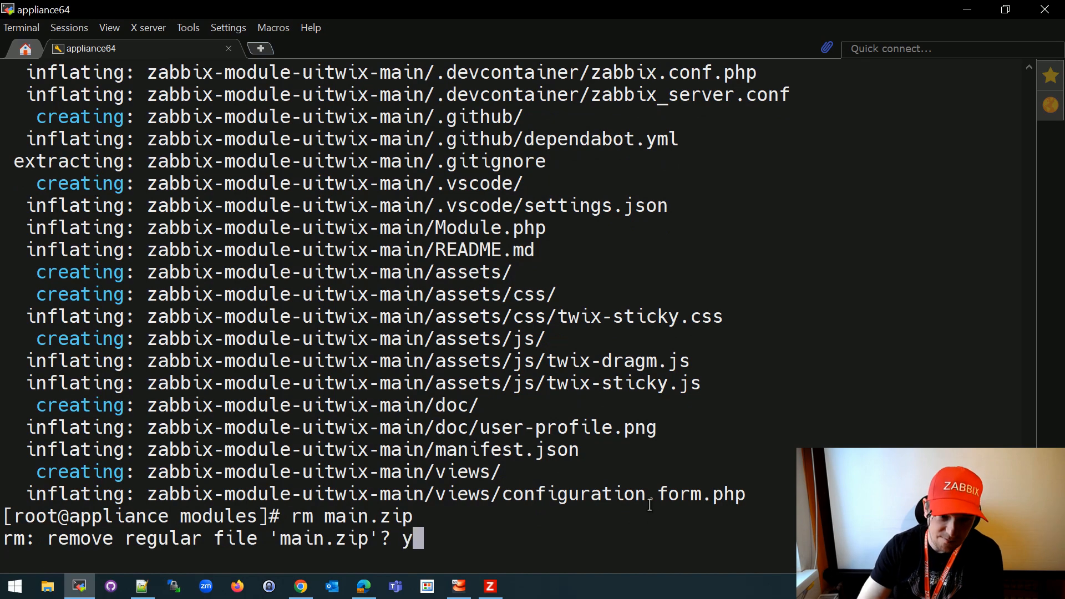
key(Return)
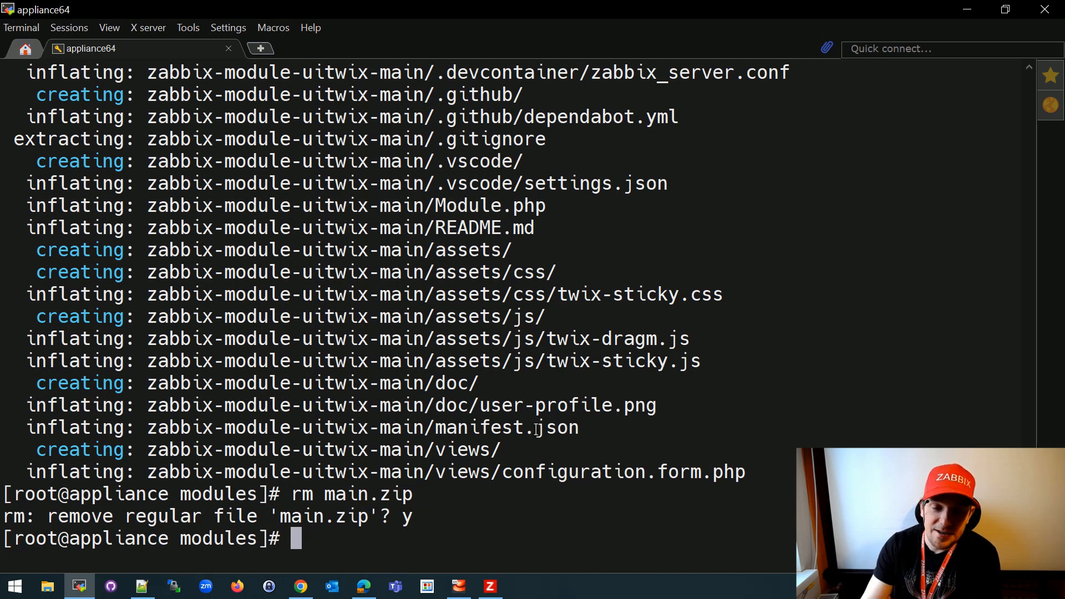
- Switch back to Zabbix, open the general administration page for modules and scan the directory for new modules
click(503, 591)
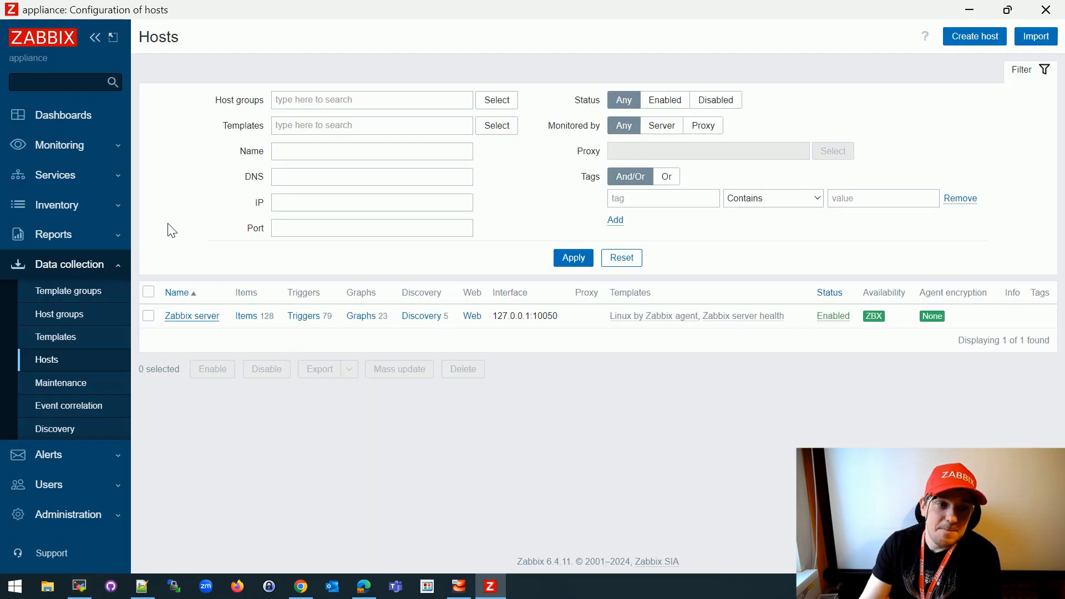
click(104, 515)
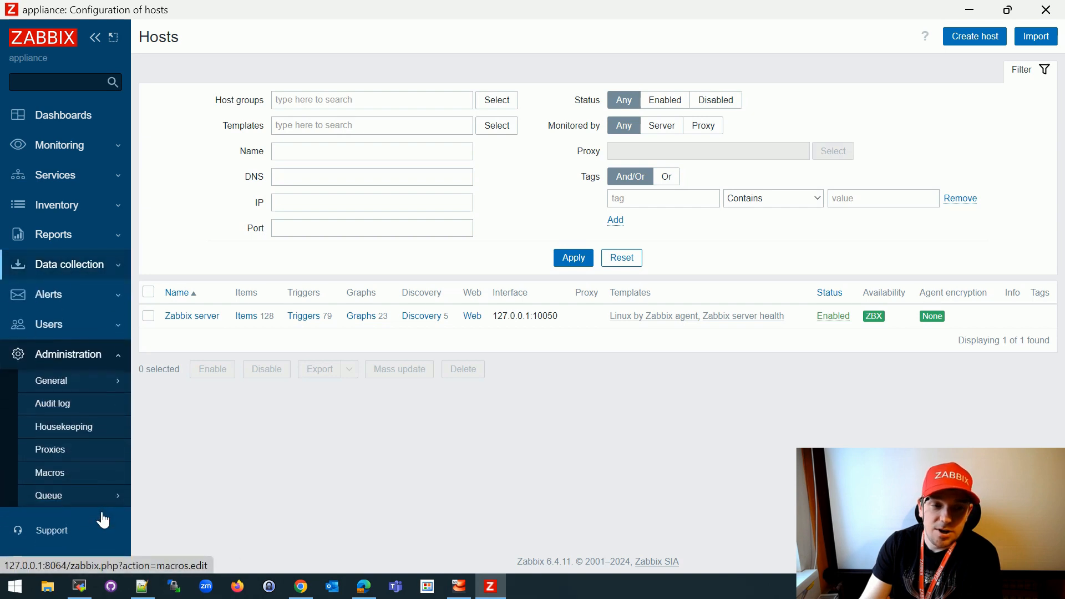
click(87, 381)
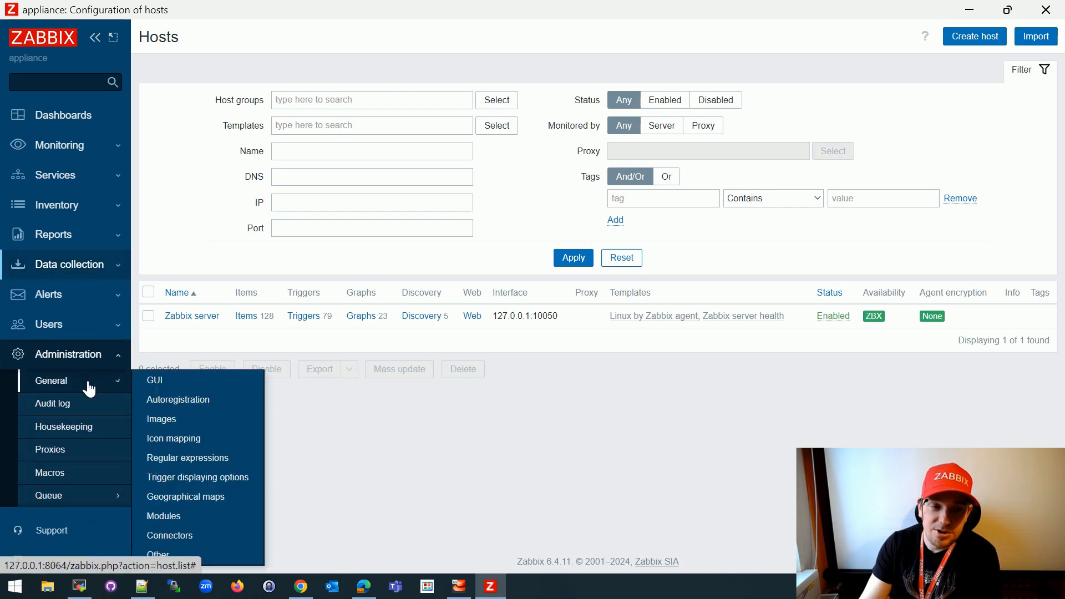
click(189, 524)
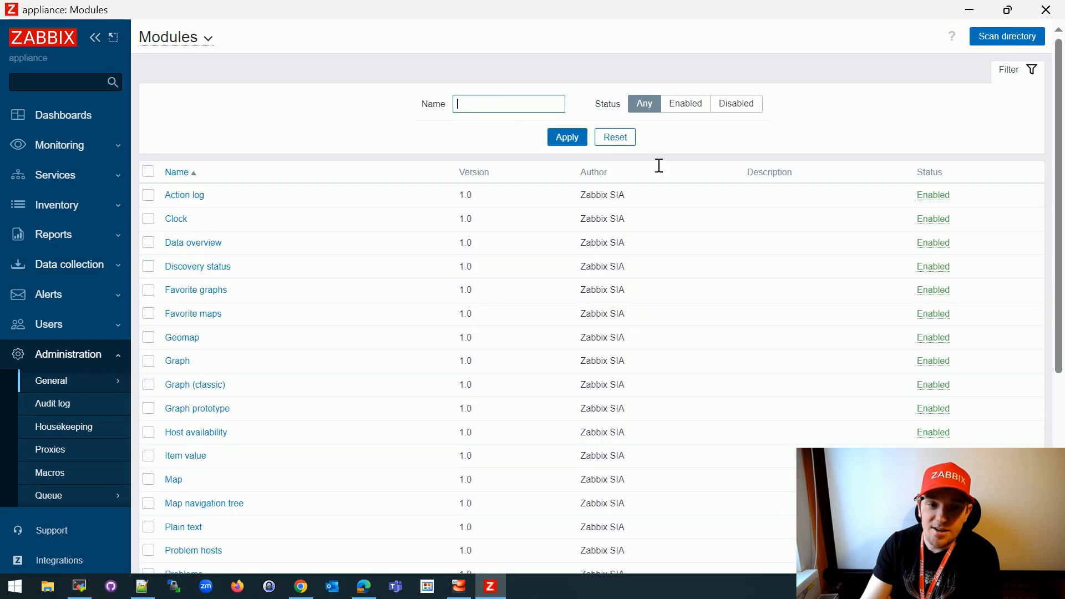
click(1003, 39)
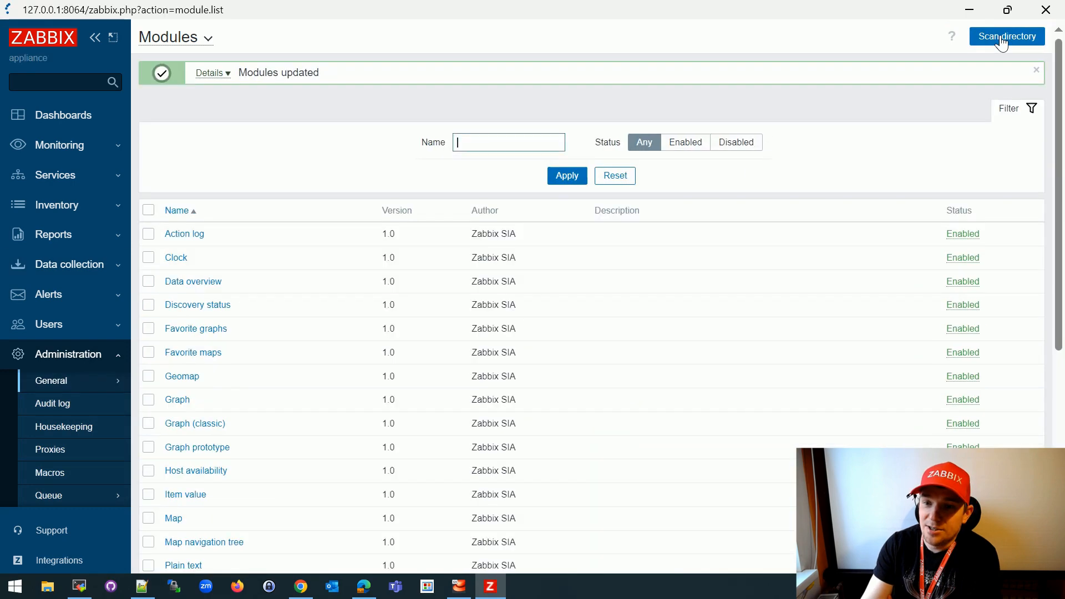
- Enable the UITwix module by gr8b in the modules list
scroll(771, 244, down, 6)
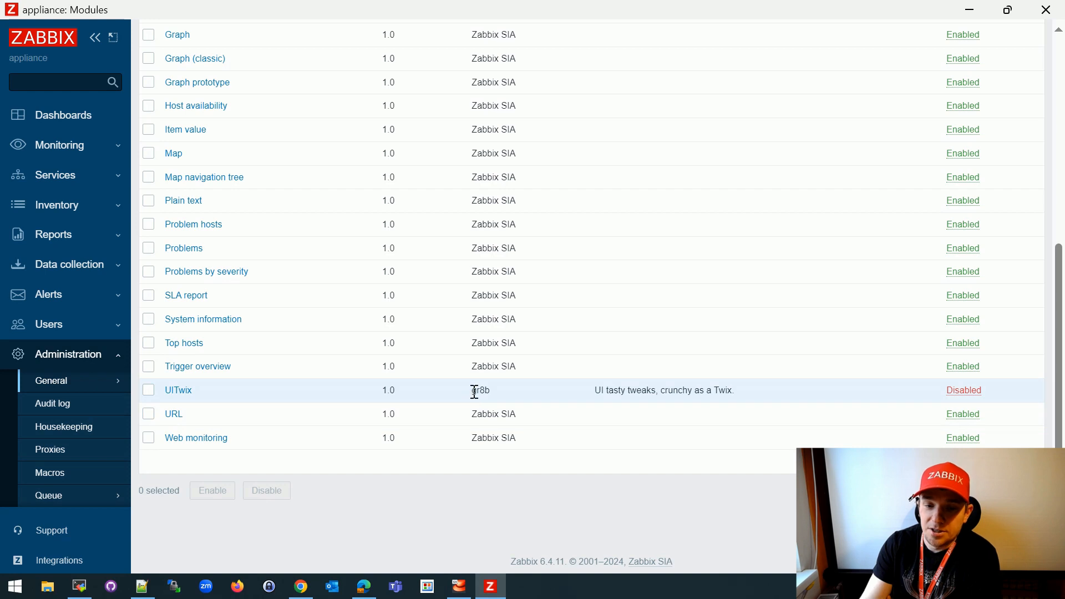
drag(473, 392, 497, 391)
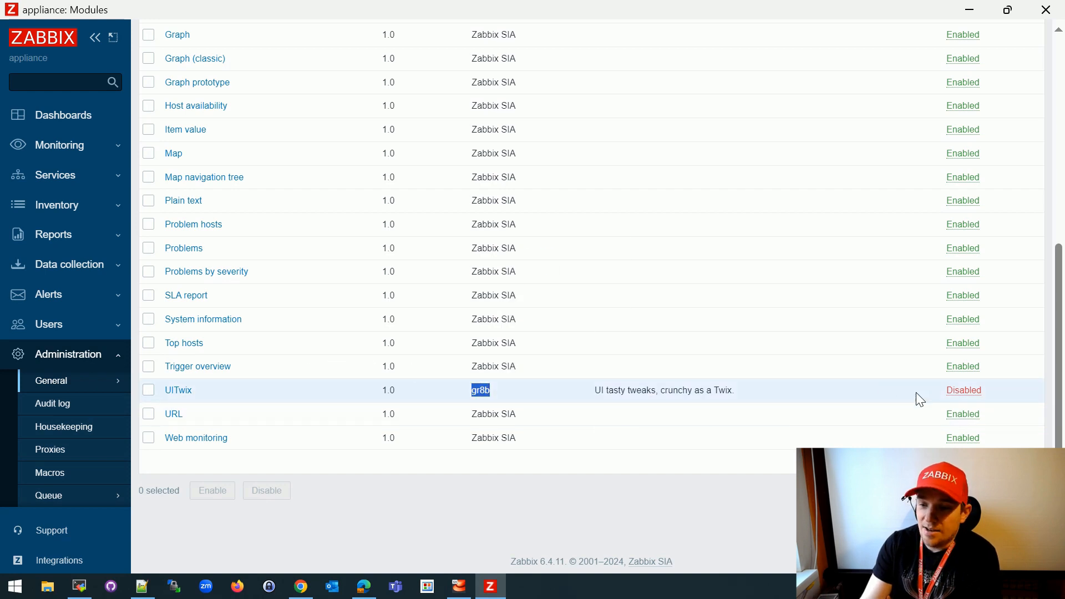
click(950, 394)
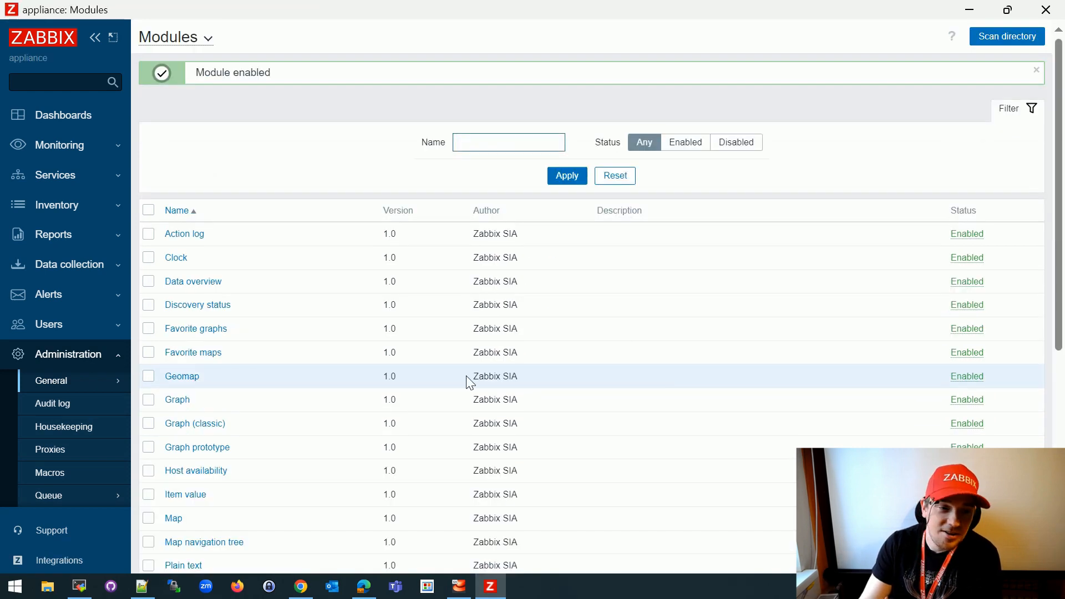
- Enable dragging of modal windows in the UI Twix settings of the user profile and save the profile
scroll(144, 399, down, 3)
scroll(84, 444, down, 2)
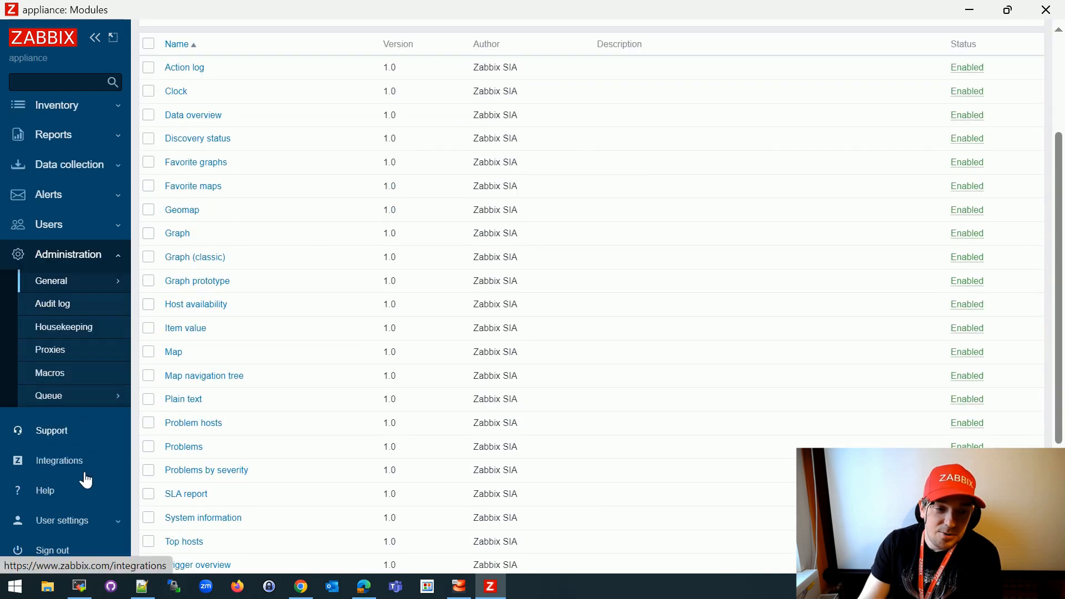
click(107, 530)
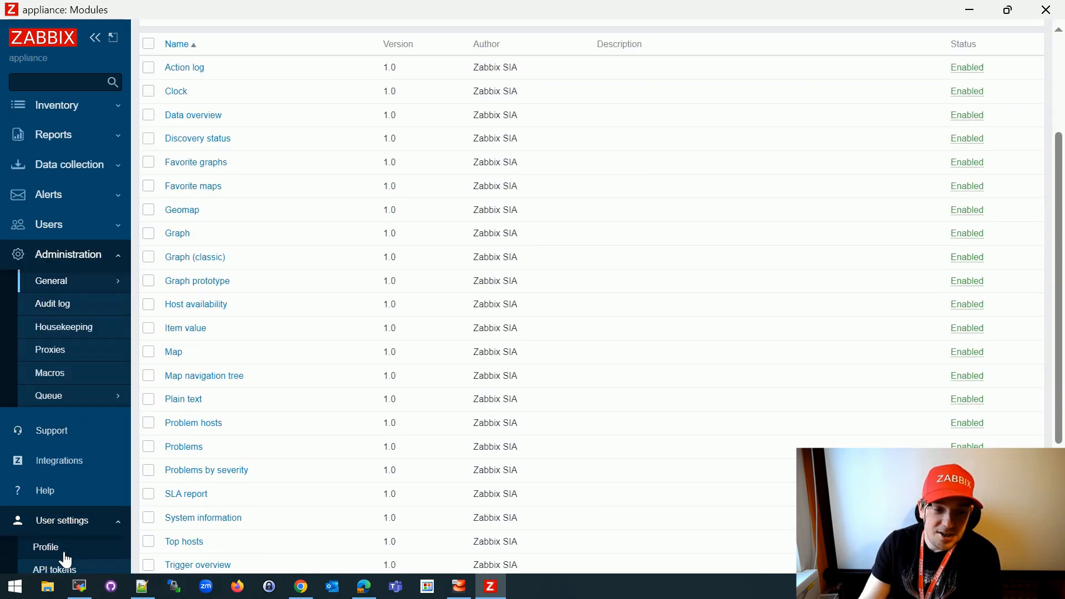
click(43, 548)
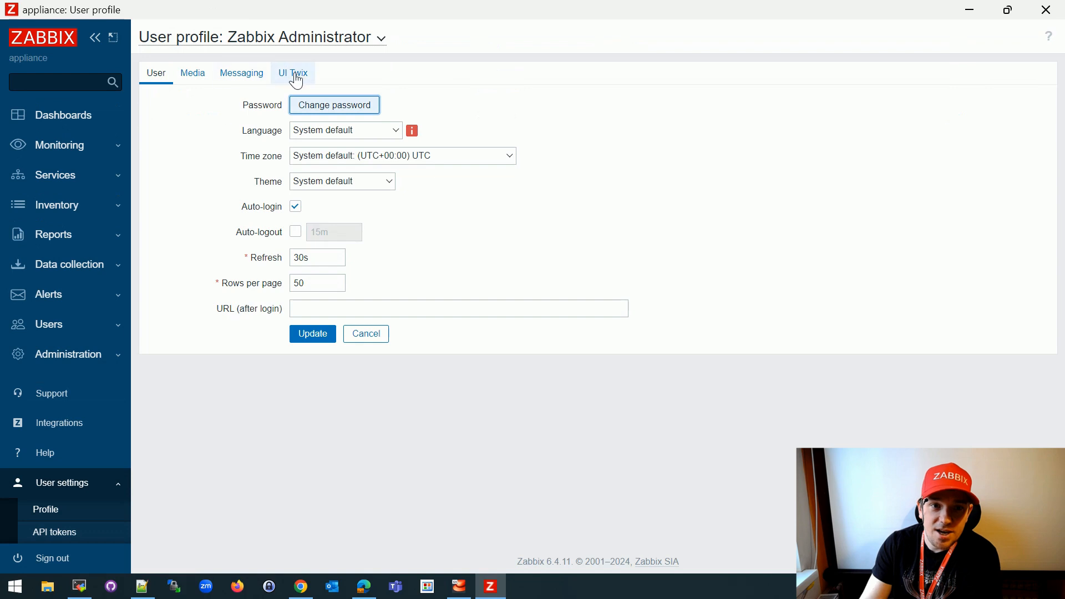
click(304, 84)
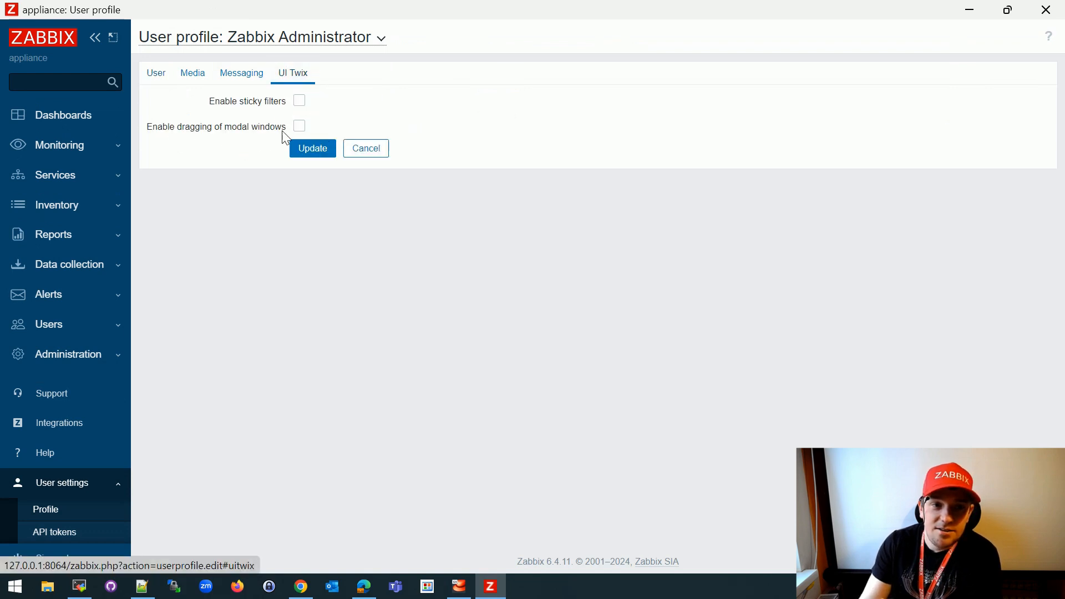
click(300, 127)
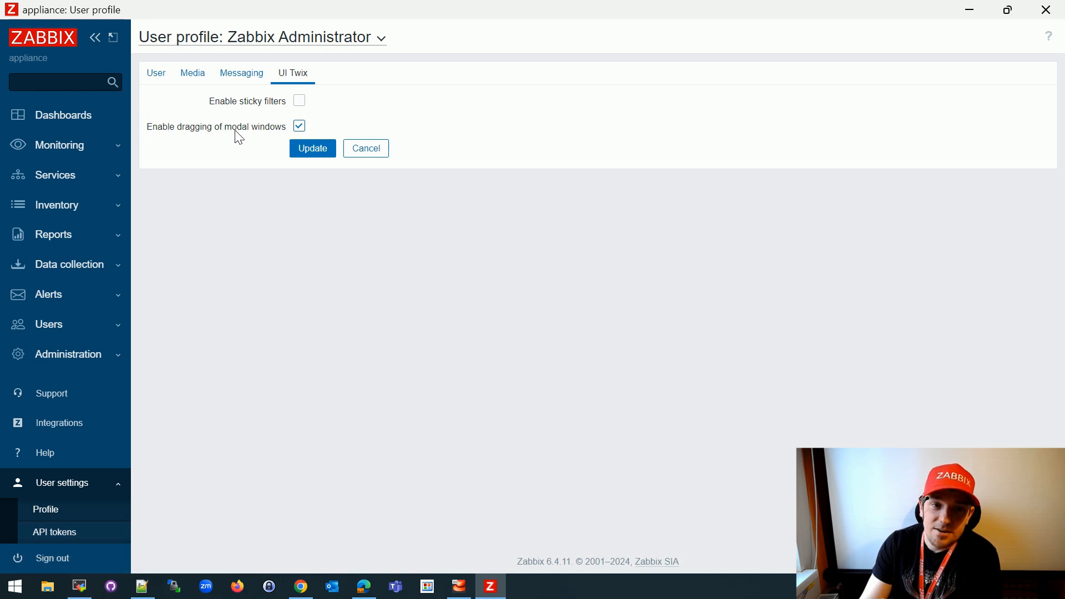
click(306, 150)
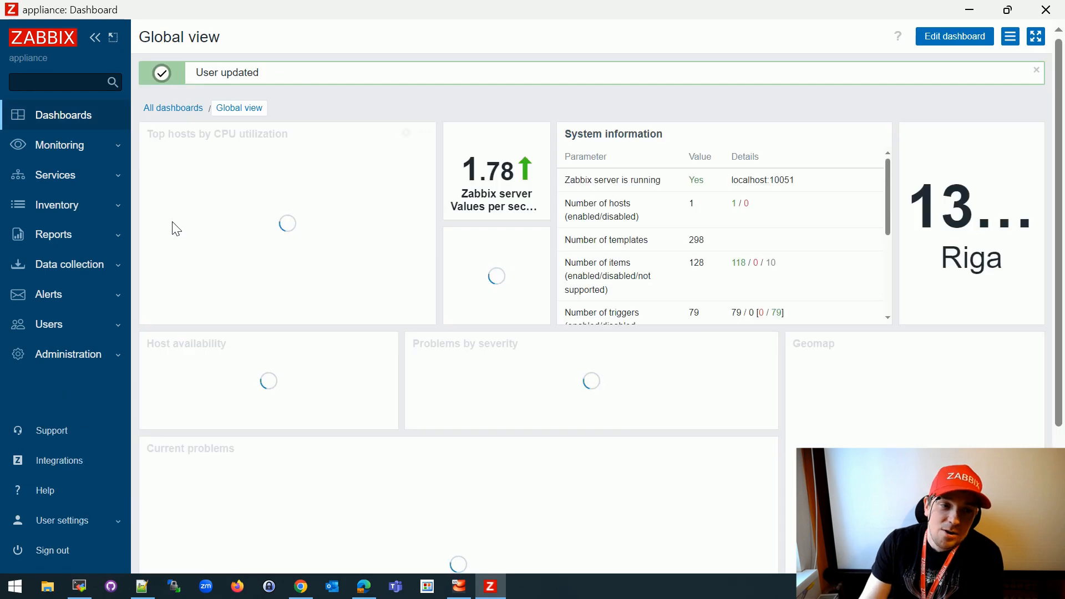
- Start a new trigger for the Zabbix server host and open the condition dialog for its expression
click(108, 265)
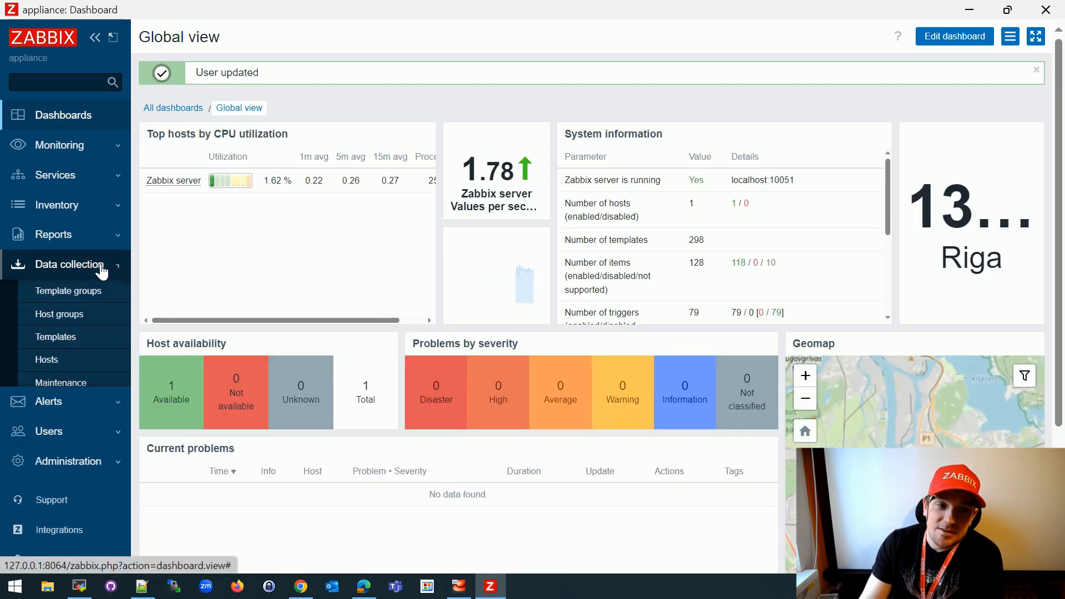
click(60, 359)
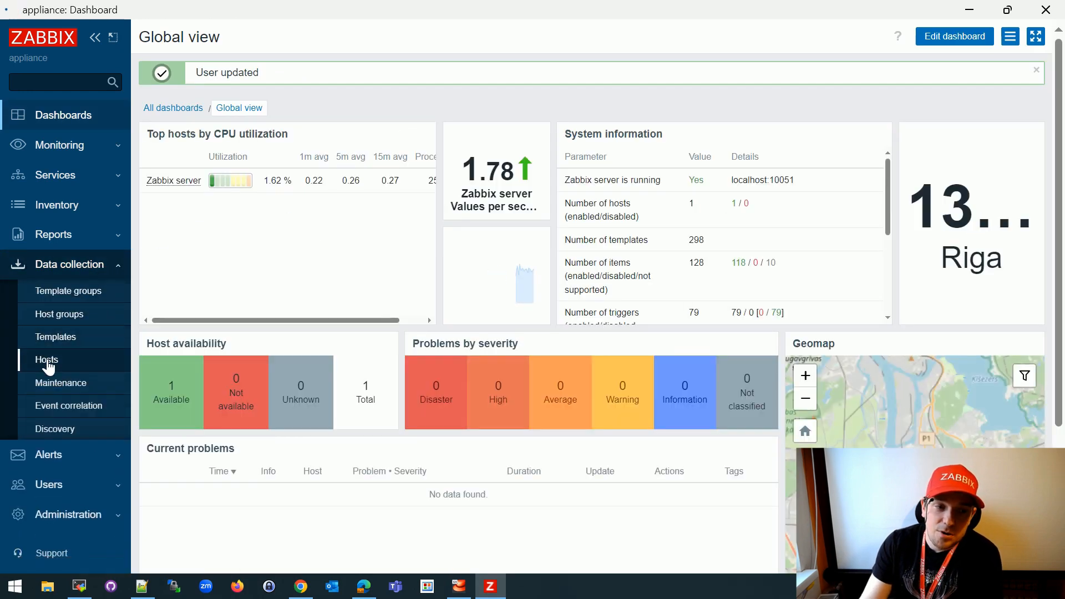
click(314, 323)
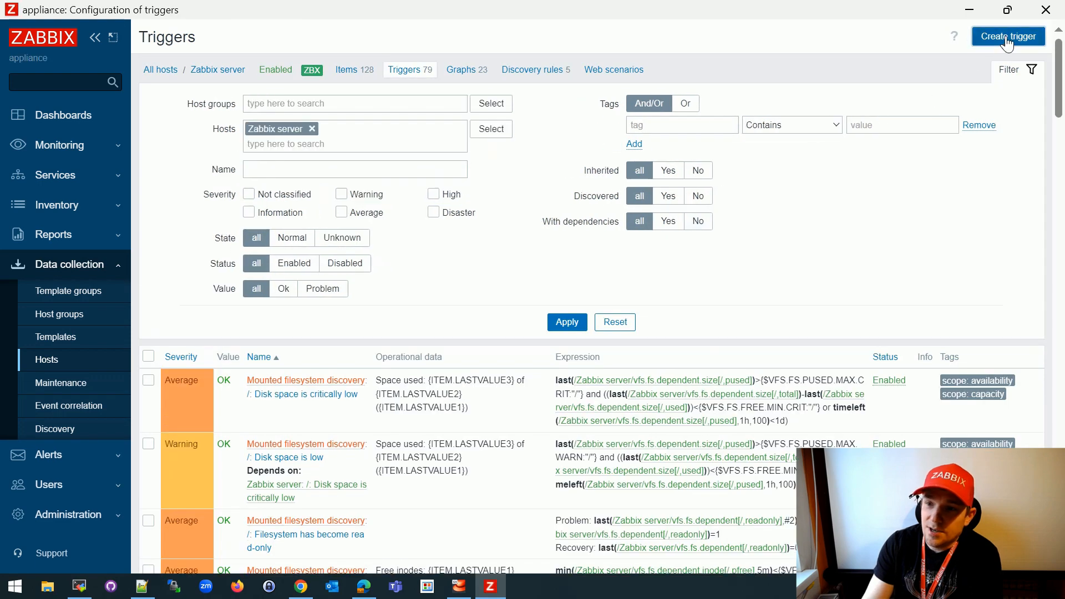
click(1007, 38)
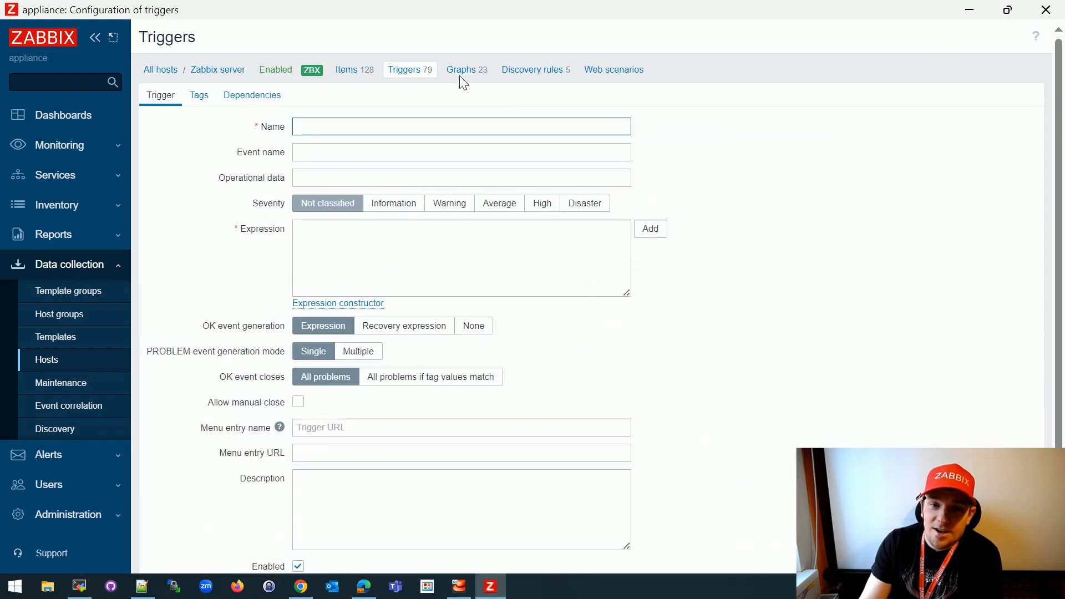
click(658, 234)
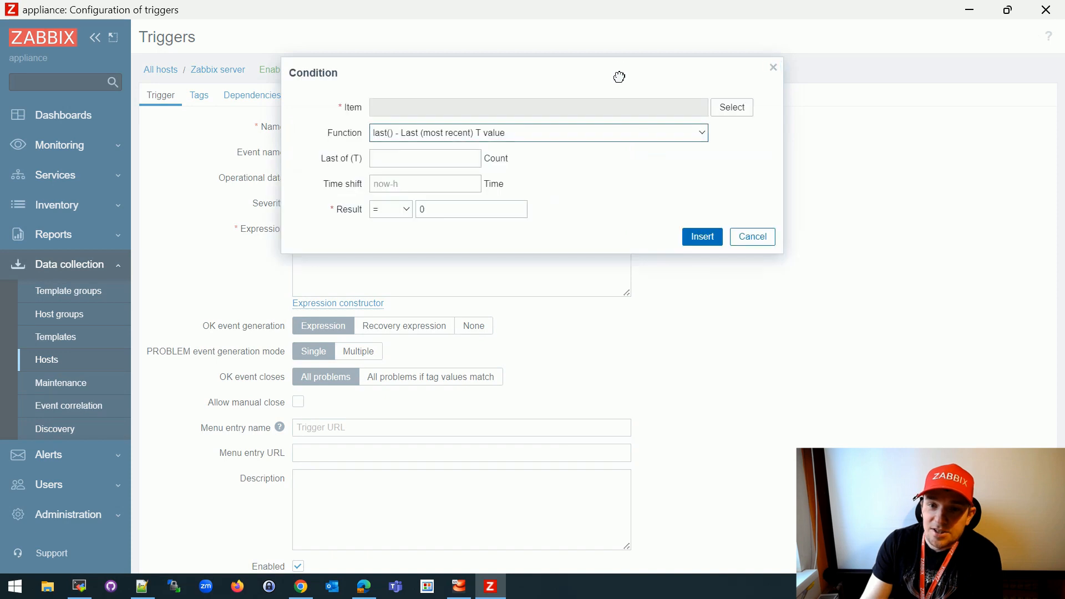
- Test moving the Condition dialog to the lower part of the trigger form, then open and close its item selection window
drag(620, 76, 532, 288)
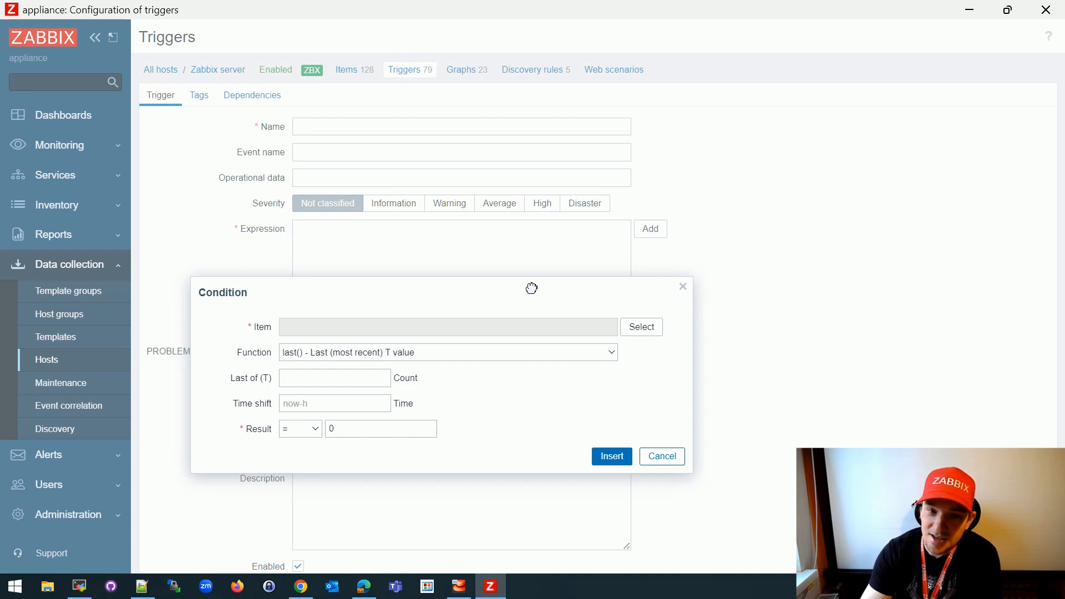
drag(532, 288, 500, 291)
click(618, 335)
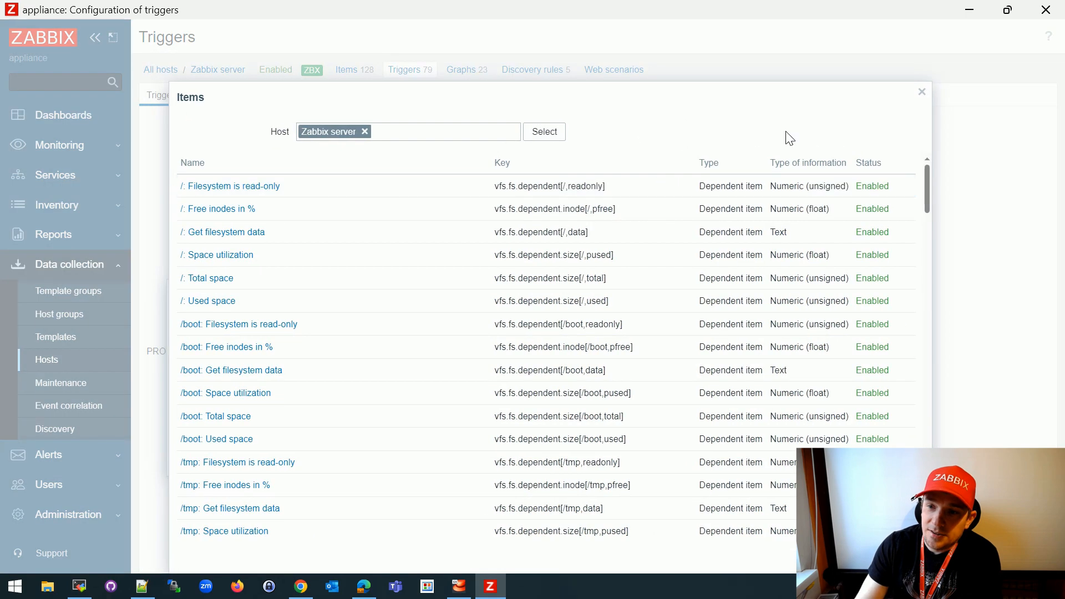
click(922, 92)
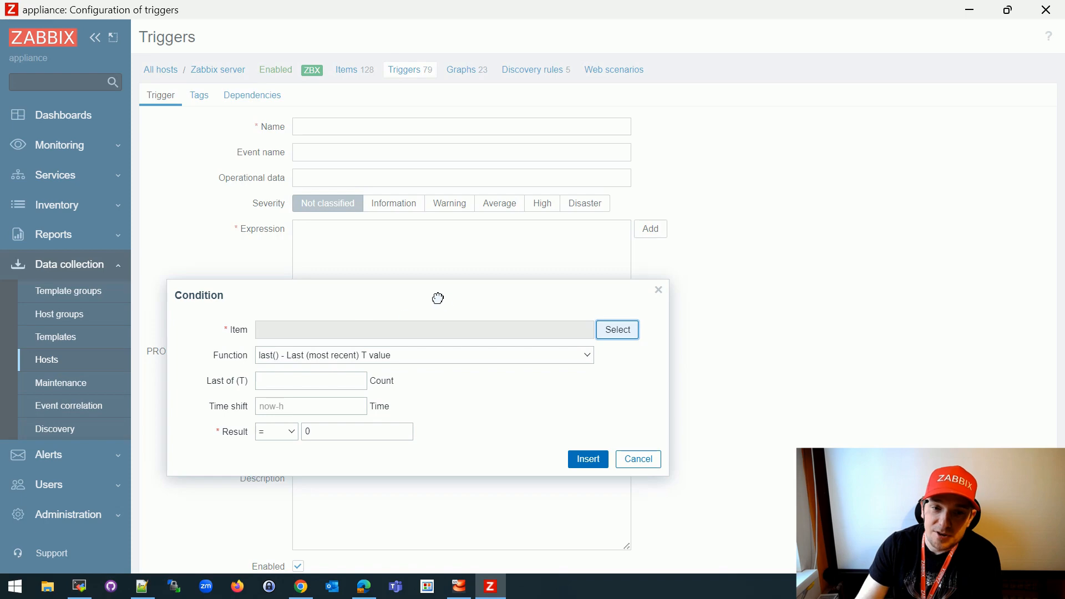
- Move the Condition dialog up, test moving its item selection window over it, and close both without inserting a condition
drag(438, 297, 462, 81)
click(615, 91)
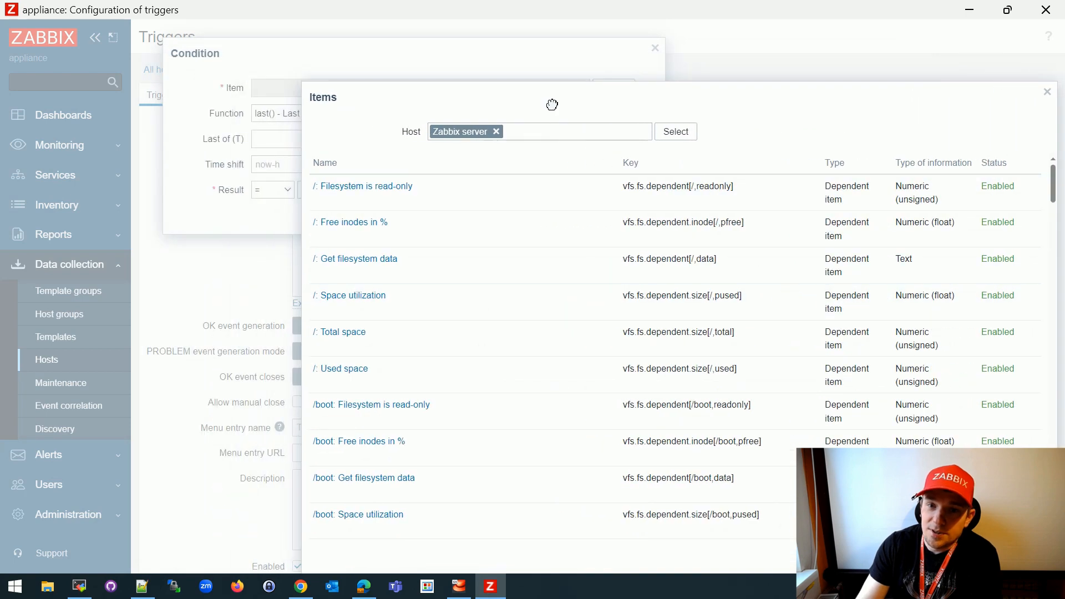
drag(551, 105, 459, 61)
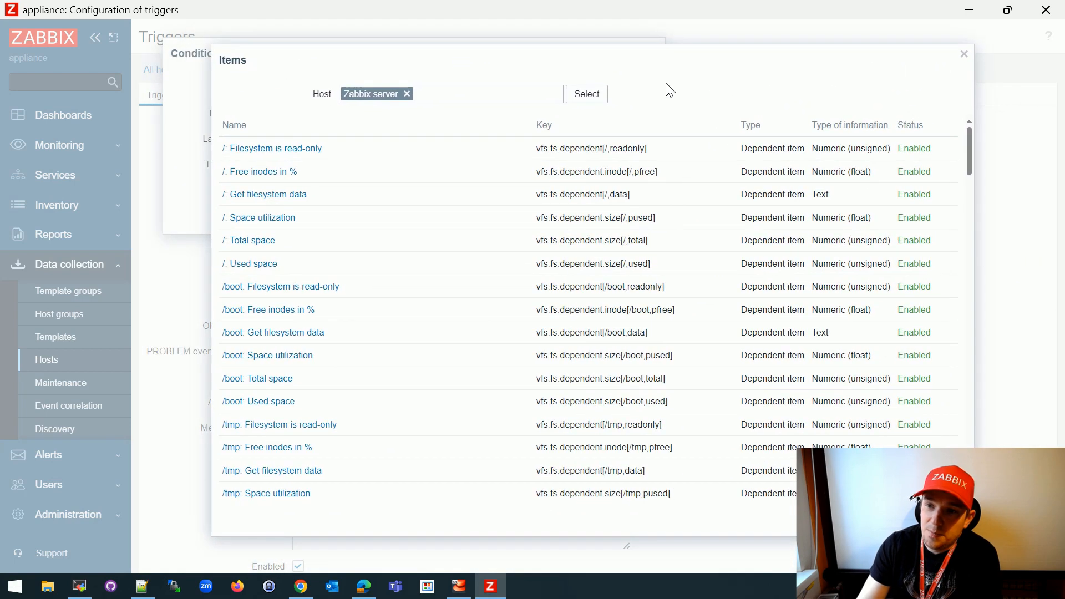
click(964, 54)
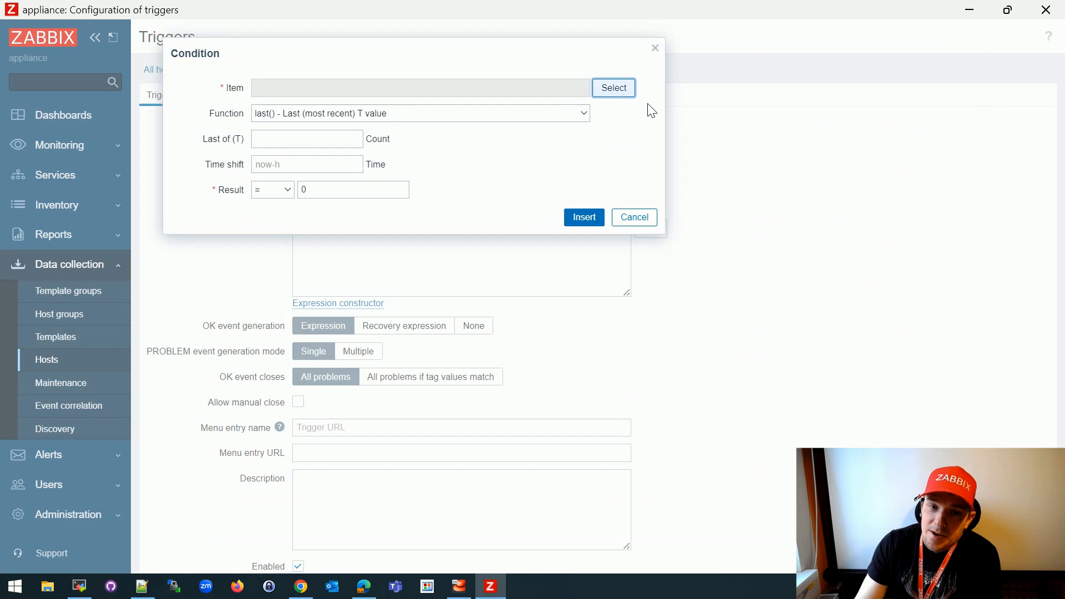
click(638, 218)
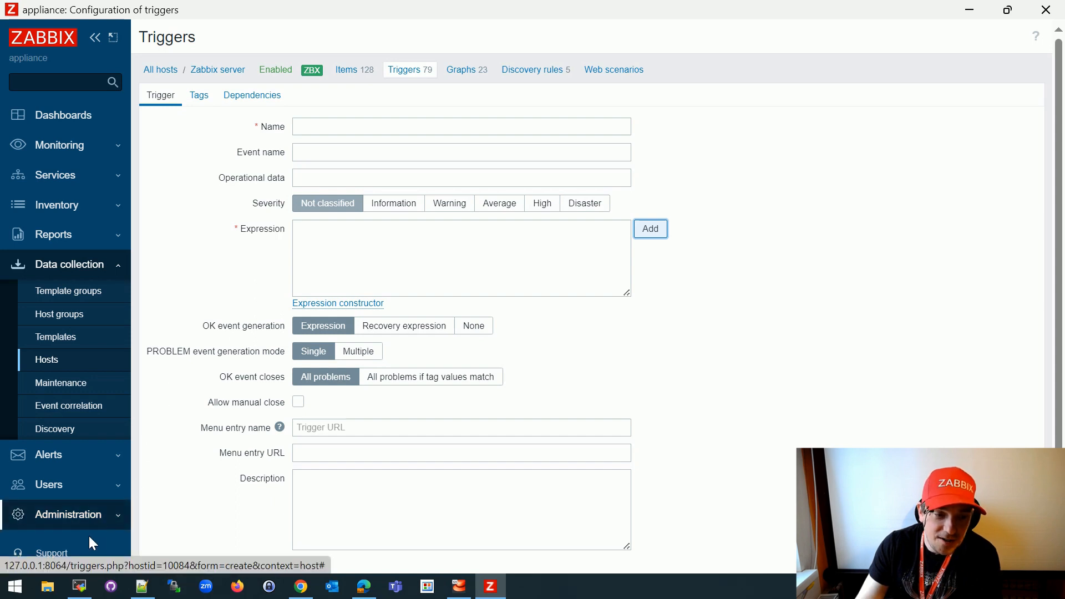
- Enable sticky filters in the UI Twix settings of the user profile and save the profile
scroll(90, 540, down, 3)
click(80, 521)
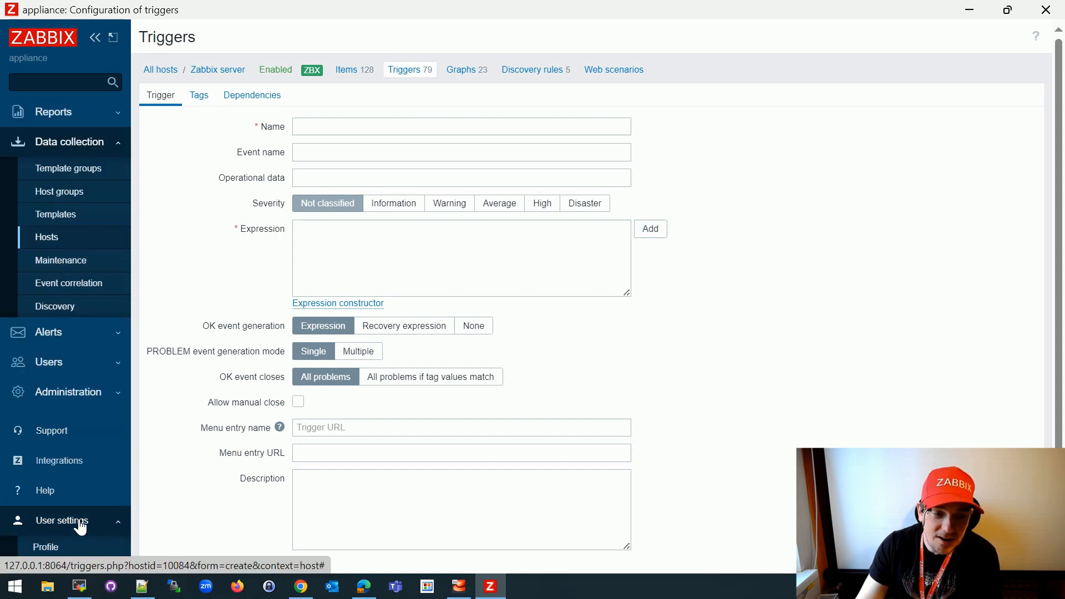
click(46, 547)
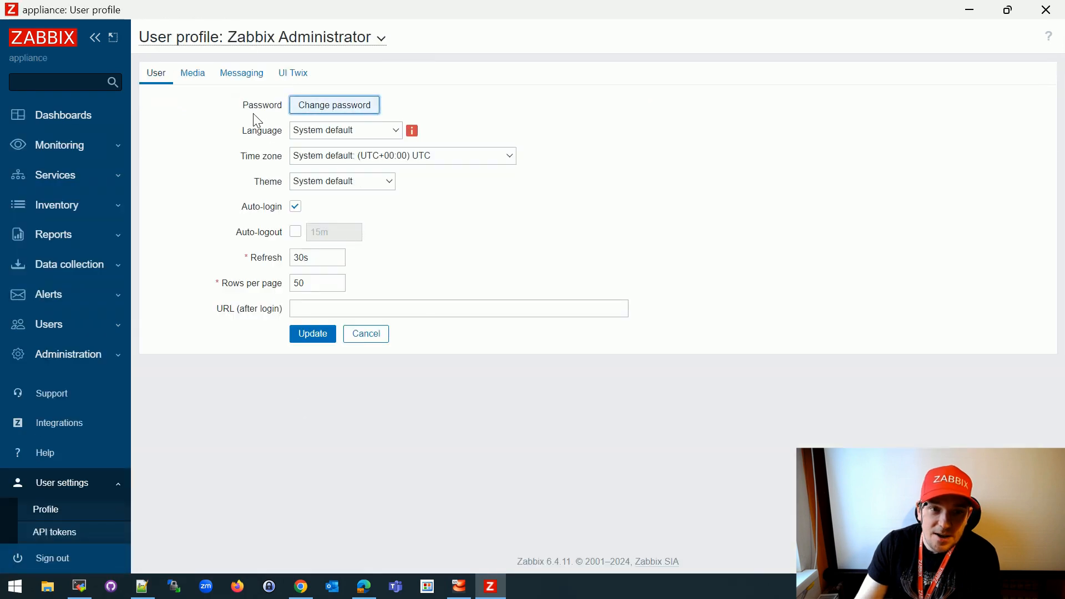
click(302, 76)
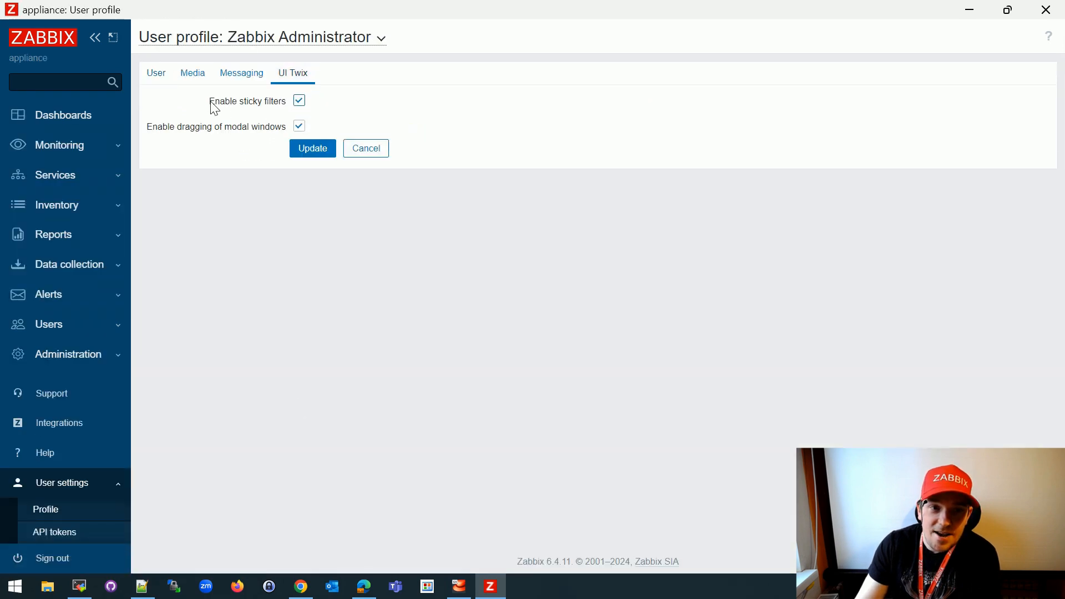
click(314, 151)
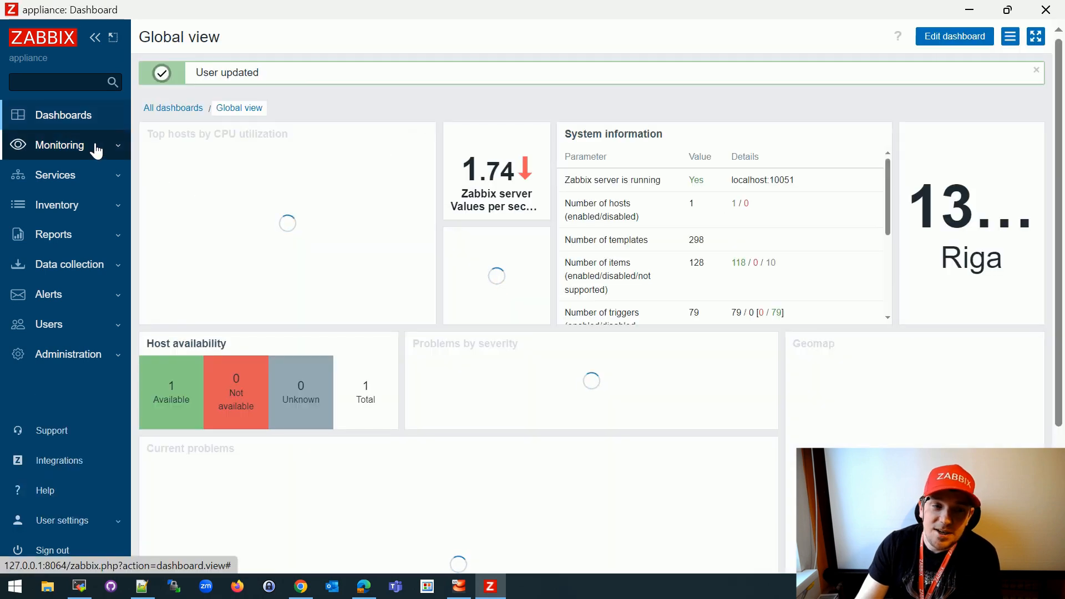
- View the monitoring Problems page and its filter, then open the item list of the Zabbix server host
click(96, 148)
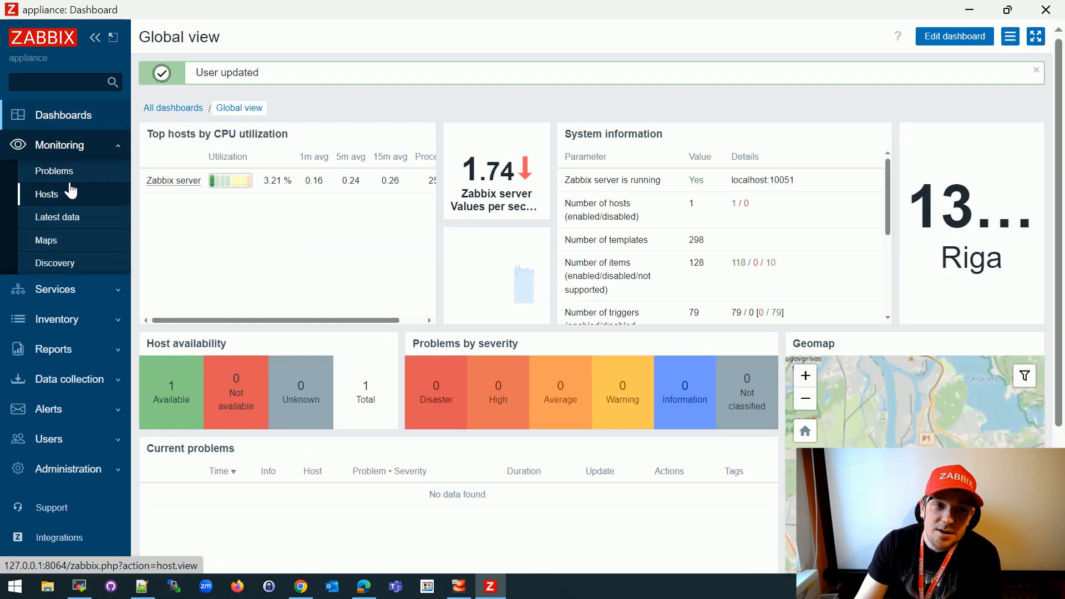
click(66, 171)
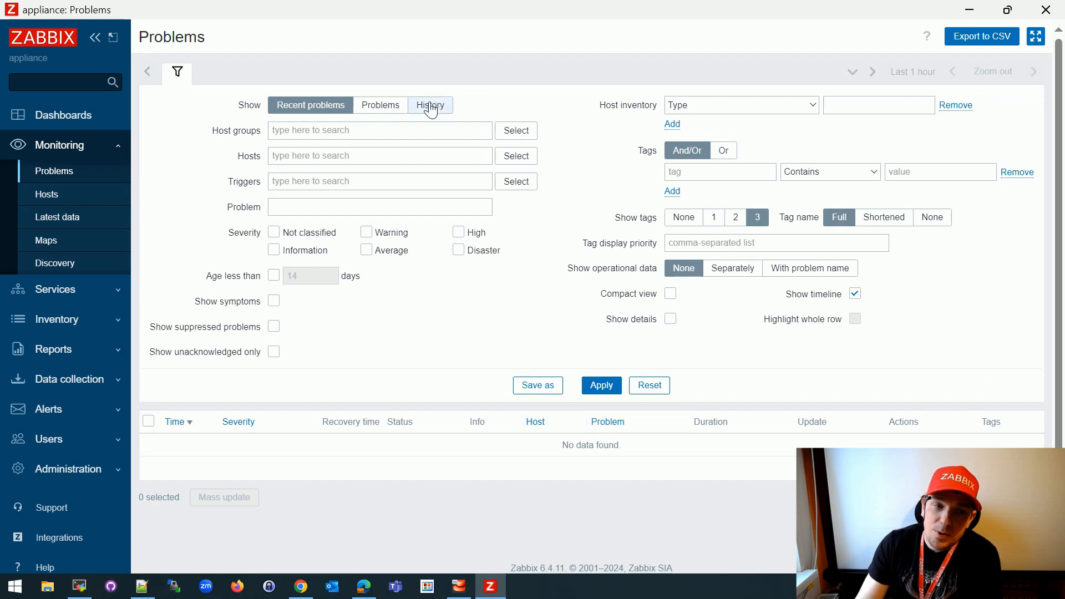
click(106, 381)
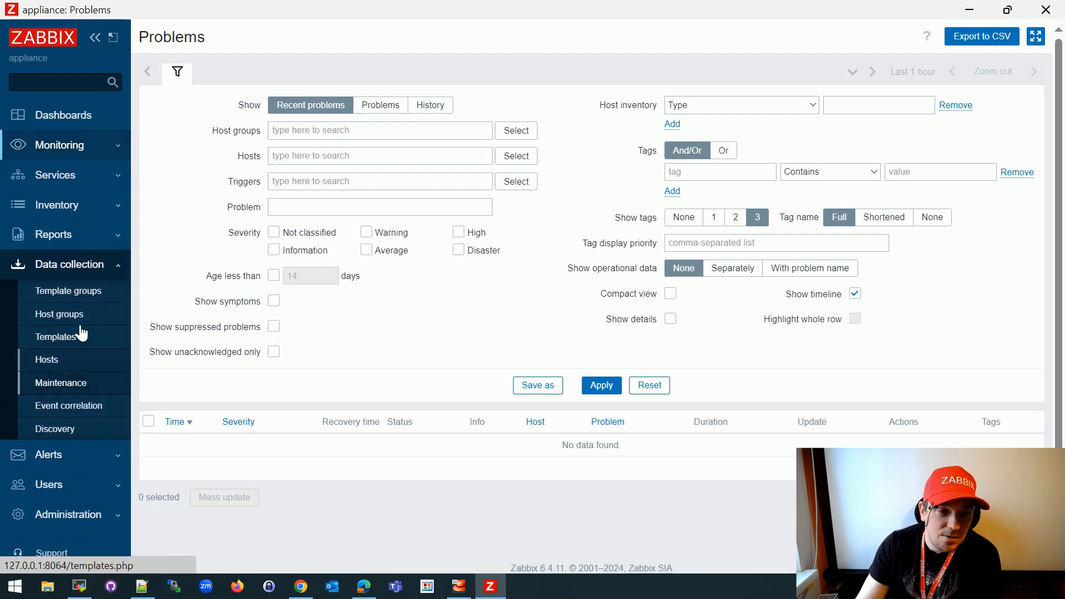
click(61, 359)
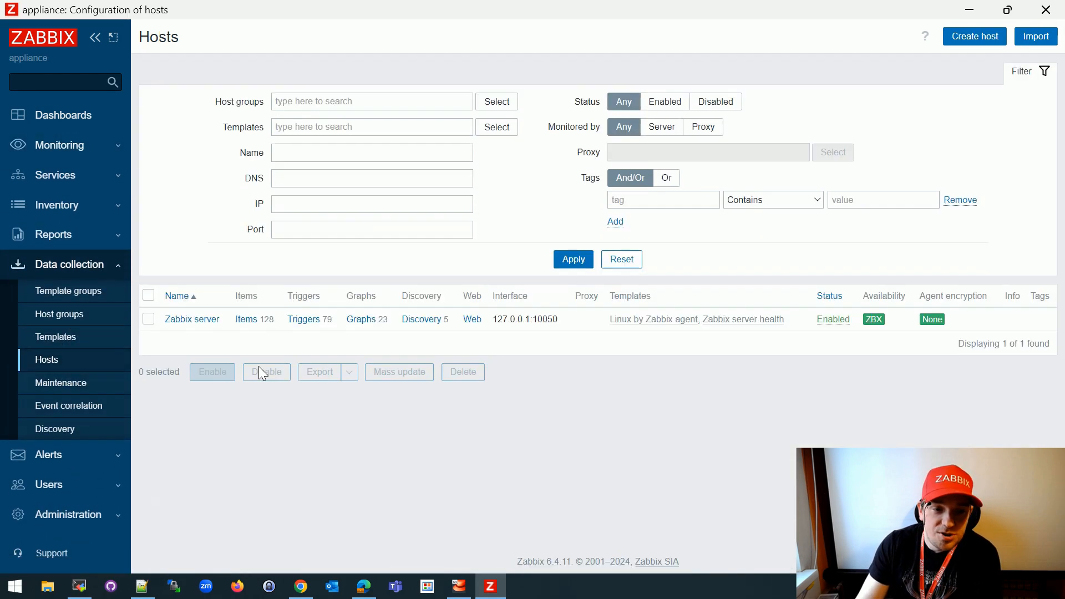
click(254, 327)
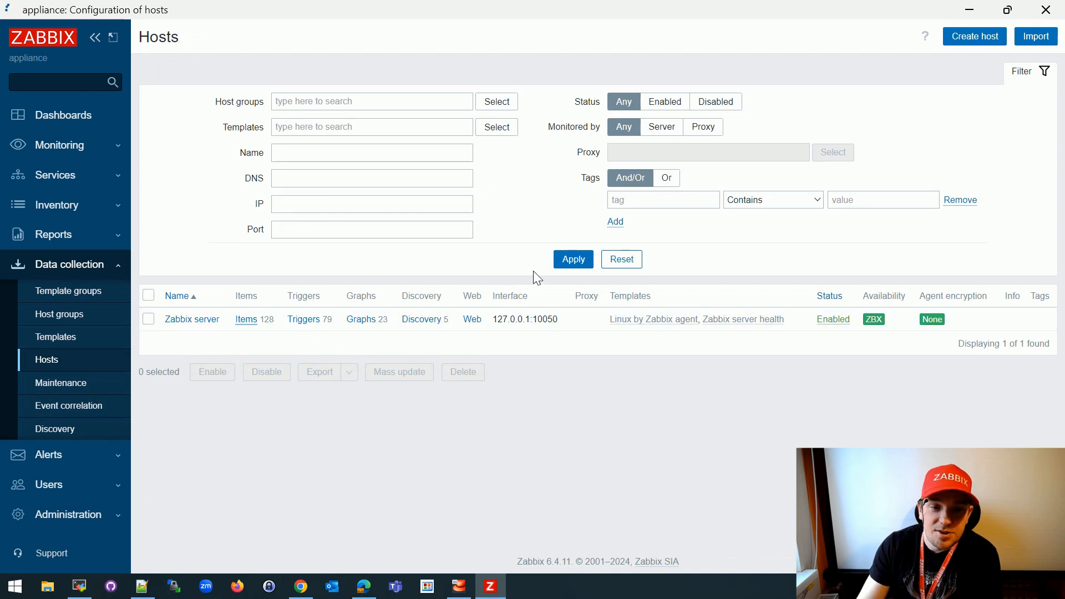
- Restrict the Zabbix server host's items to the Zabbix agent type with the subfilter
scroll(1061, 151, down, 2)
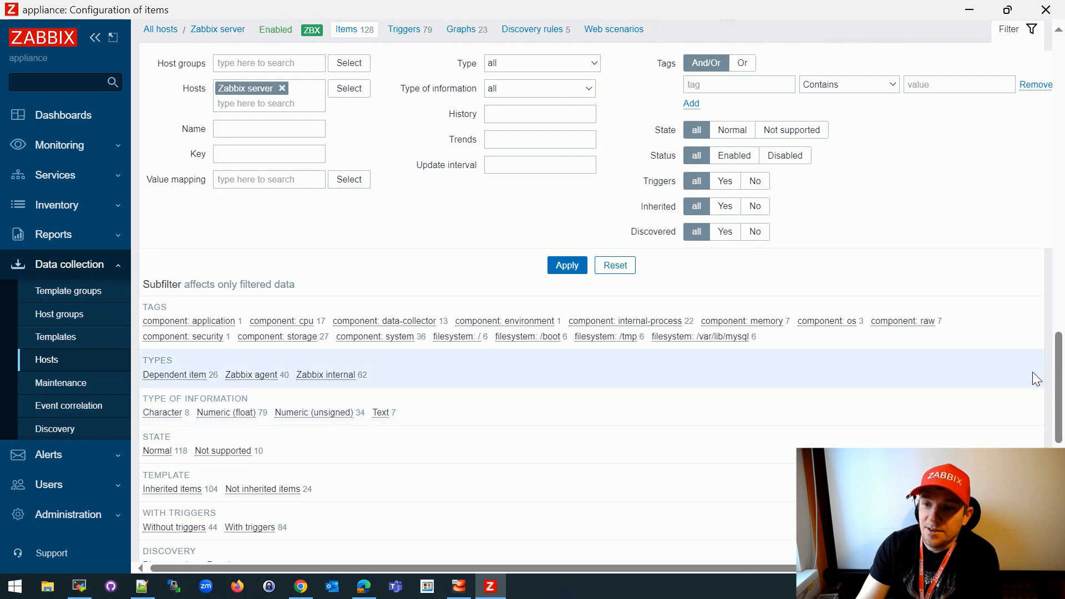
scroll(1024, 447, down, 4)
scroll(982, 333, up, 4)
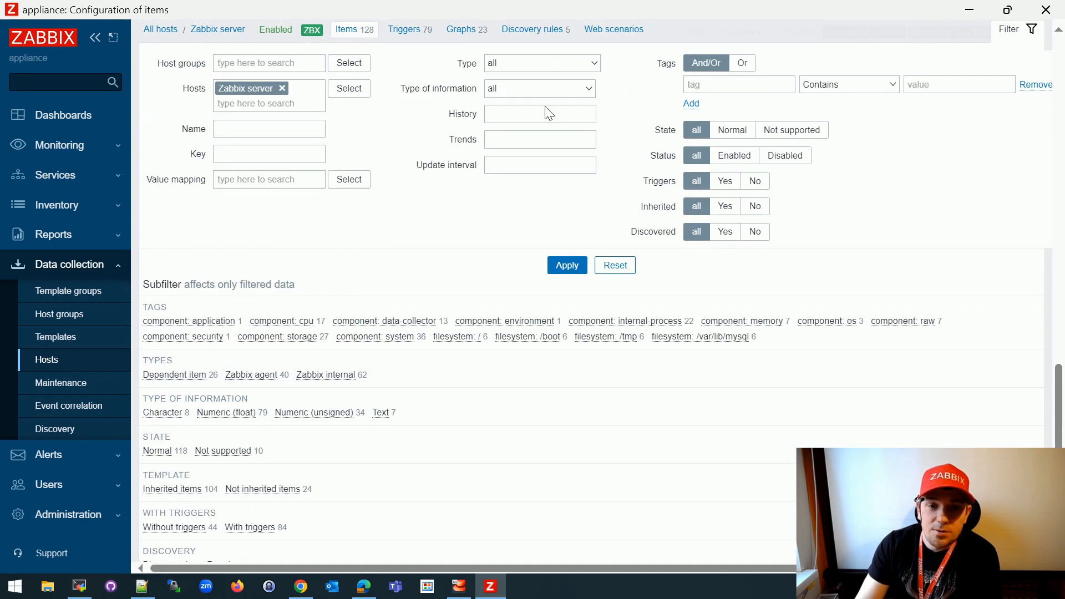
click(255, 378)
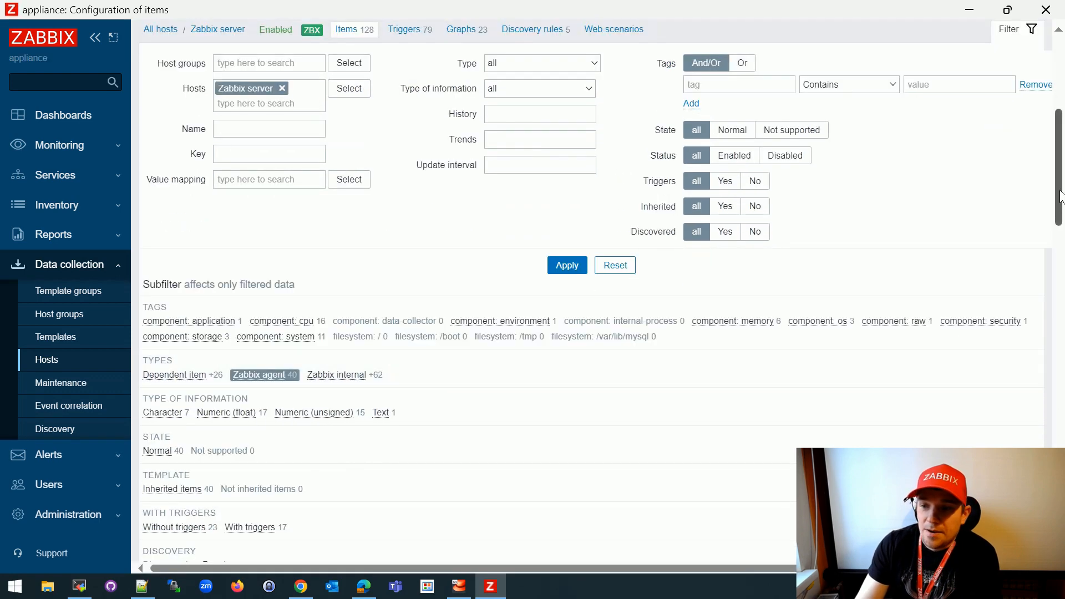
- Examine how the sticky filter behaves across the length of the filtered items page, down to the interval subfilter
drag(1059, 167, 1059, 488)
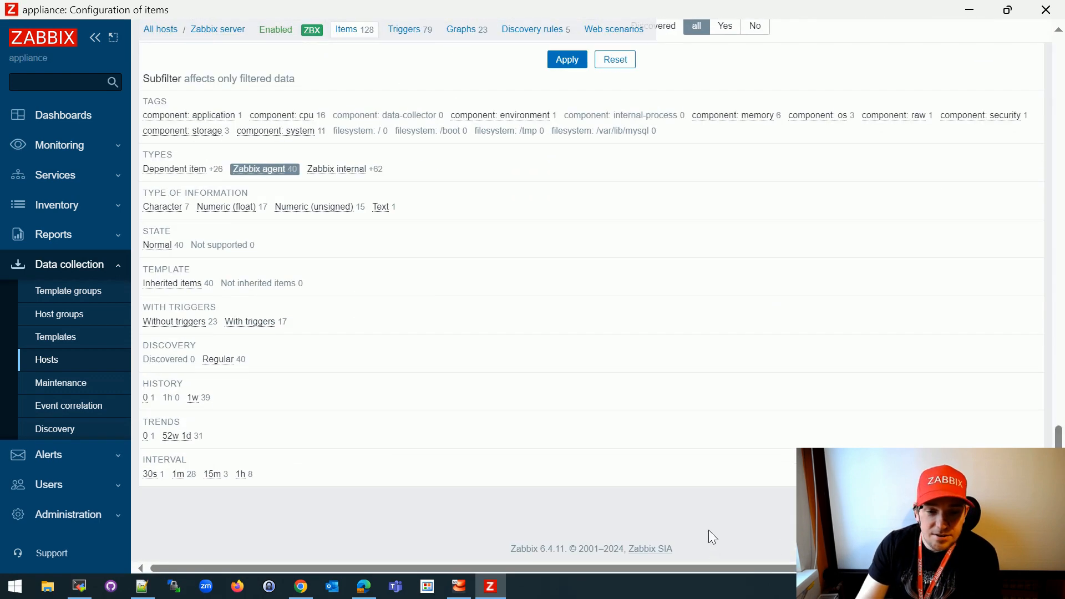
scroll(710, 528, up, 3)
scroll(711, 529, down, 3)
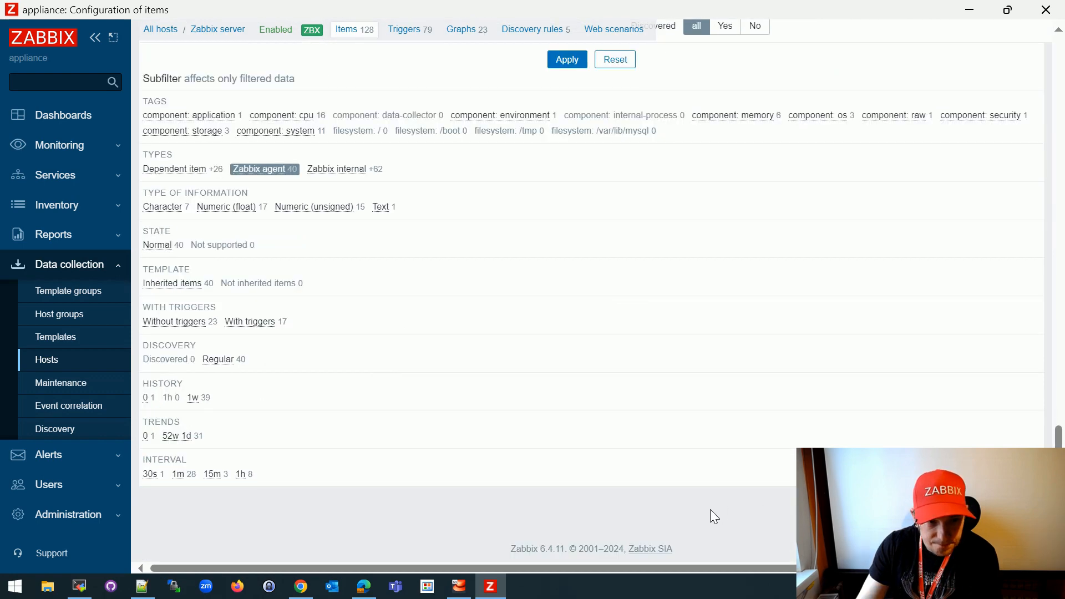
scroll(710, 509, up, 3)
scroll(722, 474, down, 3)
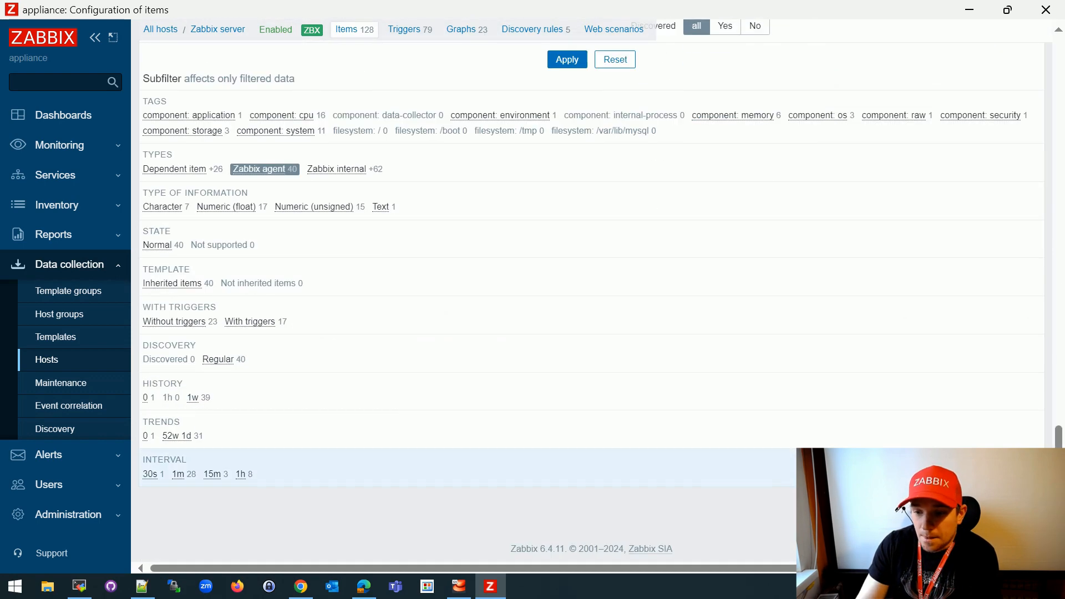
scroll(666, 474, up, 3)
scroll(611, 474, down, 3)
scroll(577, 480, up, 3)
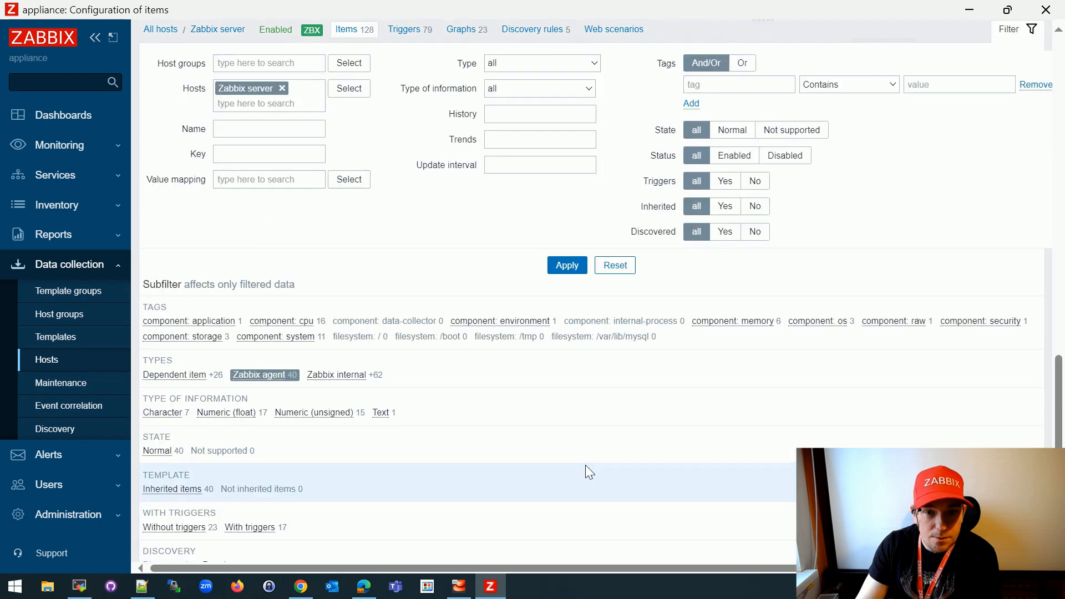
- Collapse the sticky filter and look through the list of Zabbix agent items
click(1004, 43)
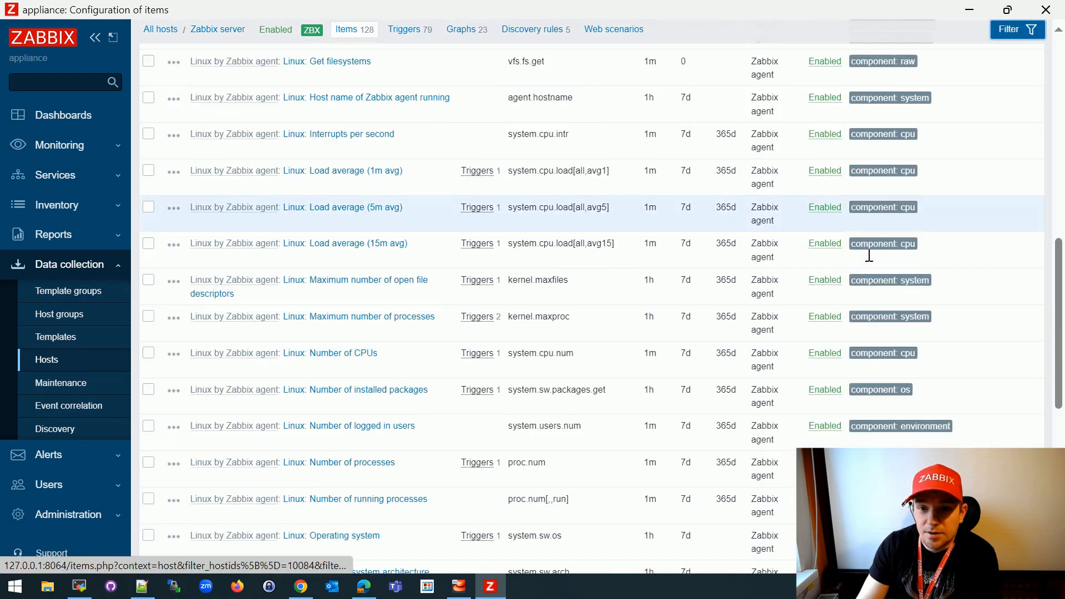
scroll(910, 272, down, 8)
scroll(918, 285, up, 15)
scroll(943, 233, up, 3)
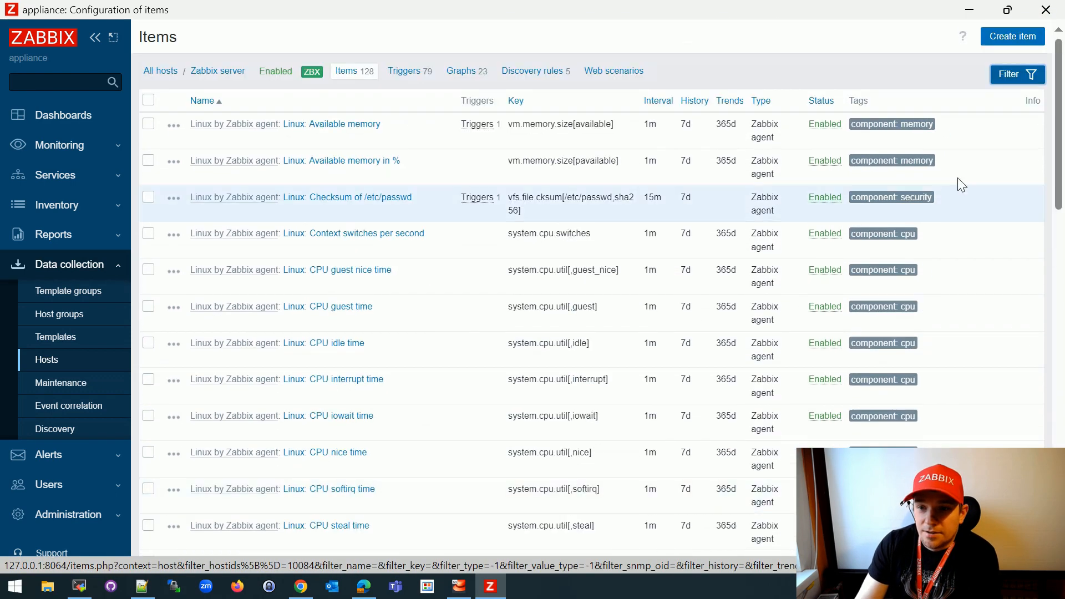
- Expand the items filter again and reduce the page zoom to 67% to inspect the subfilter section
click(1002, 72)
scroll(921, 324, down, 1)
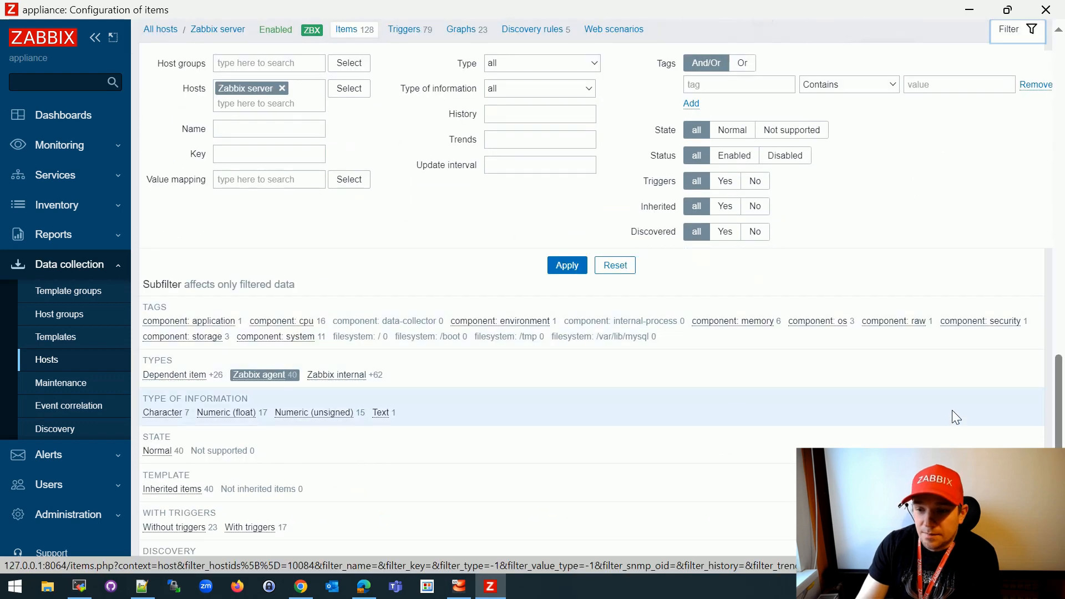
scroll(952, 412, down, 3)
scroll(956, 447, up, 3)
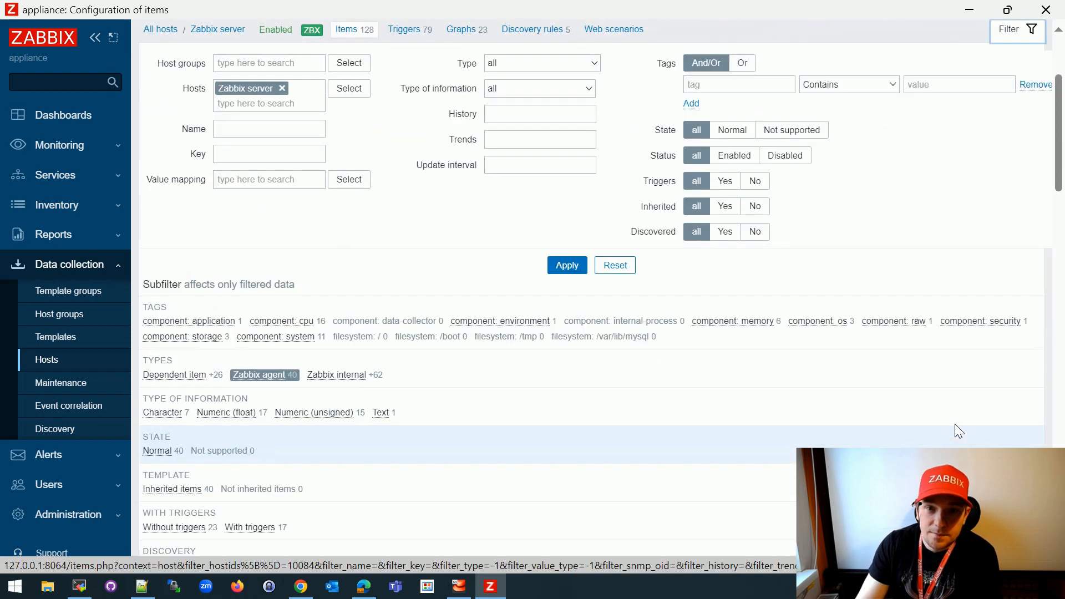
scroll(955, 416, up, 2)
scroll(954, 407, down, 2)
scroll(950, 402, down, 3)
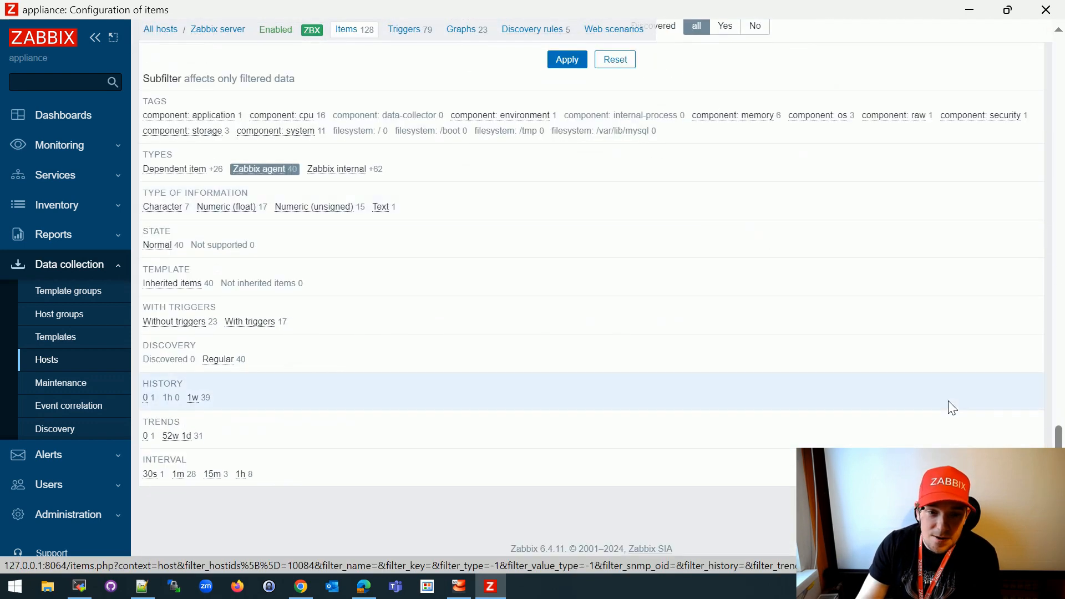
scroll(887, 432, up, 3)
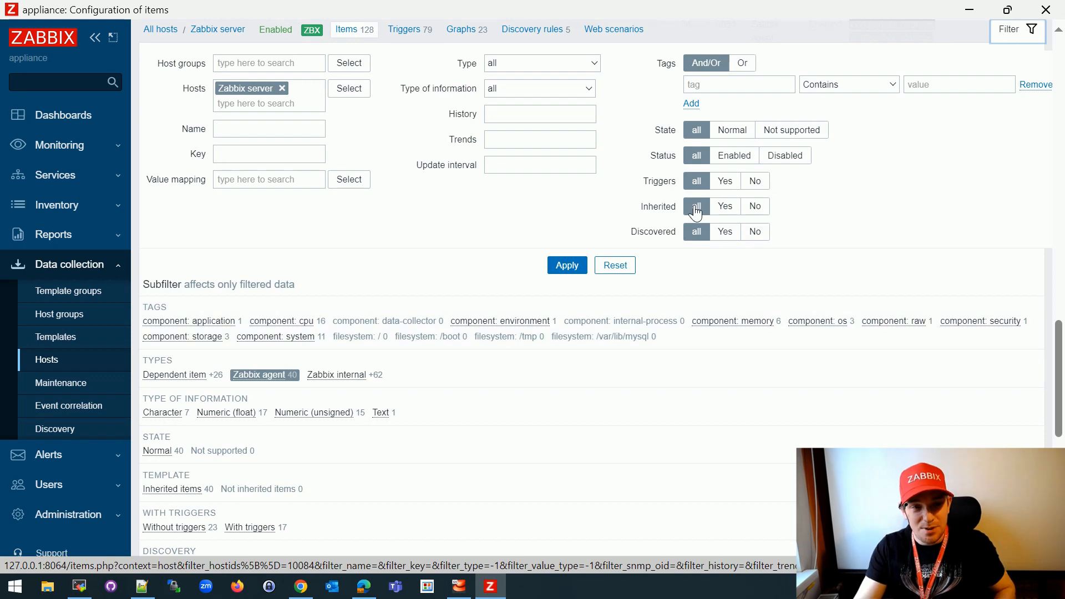
key(ctrl+minus)
key(ctrl+minus)
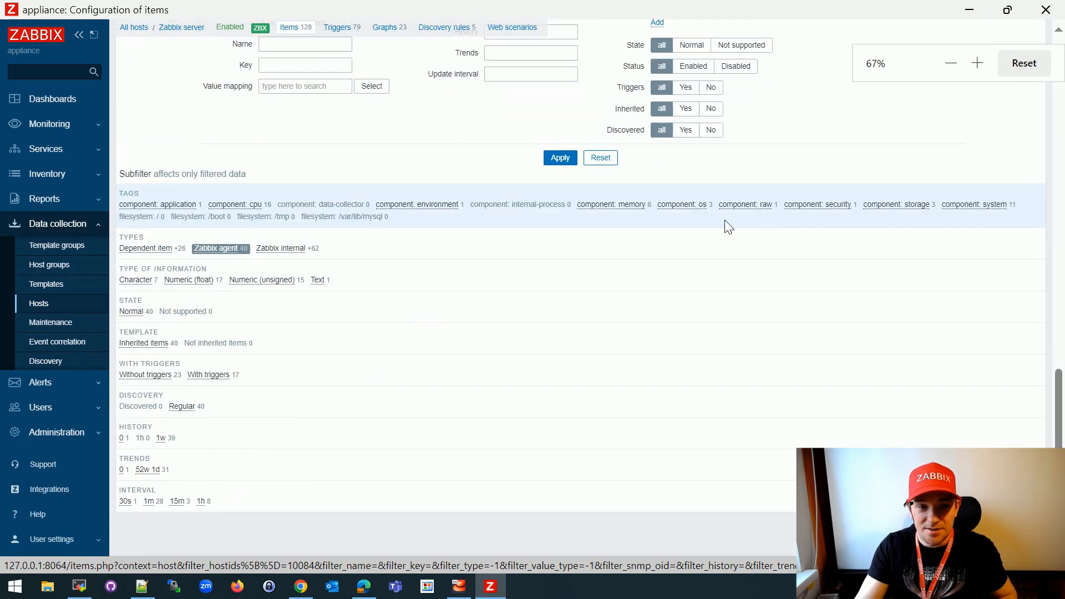
- Reduce the page zoom further, collapse the sticky filter and look through the full list of Zabbix agent items
key(ctrl+minus)
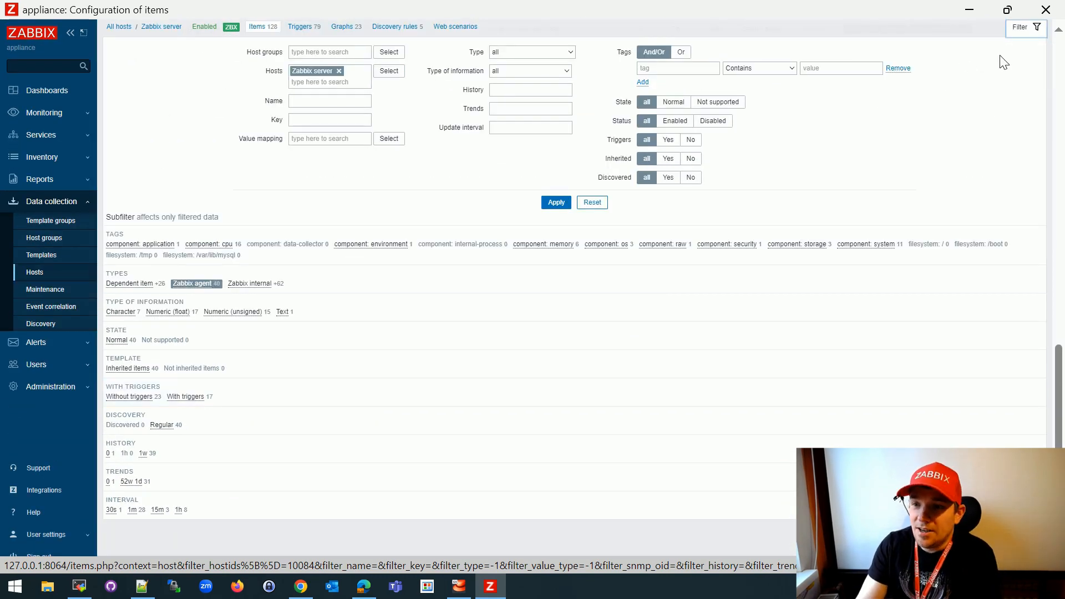
click(1019, 27)
scroll(864, 234, up, 2)
scroll(864, 233, down, 3)
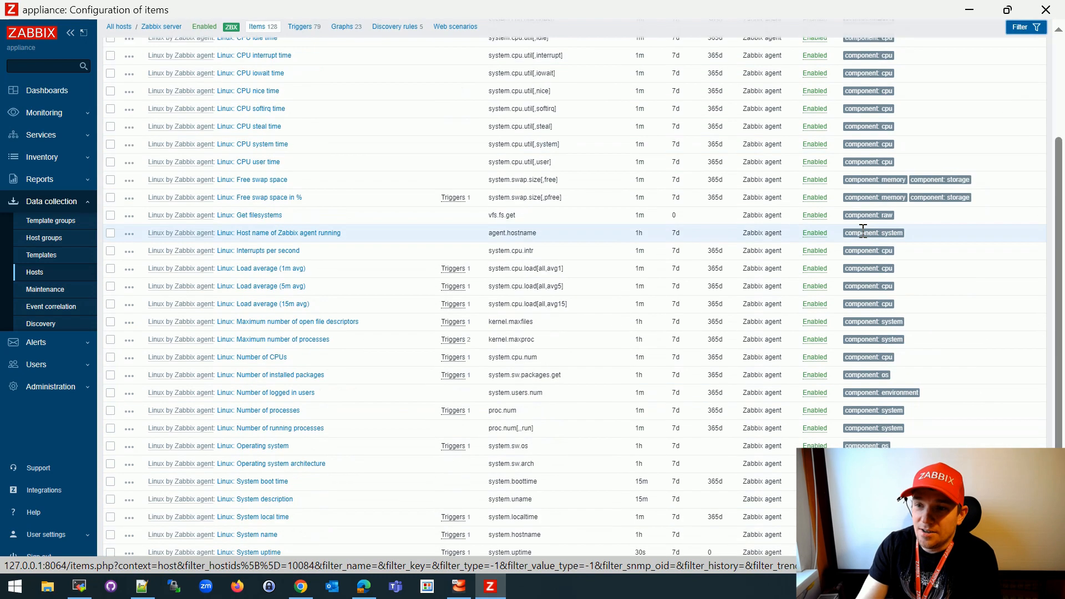
scroll(850, 232, up, 3)
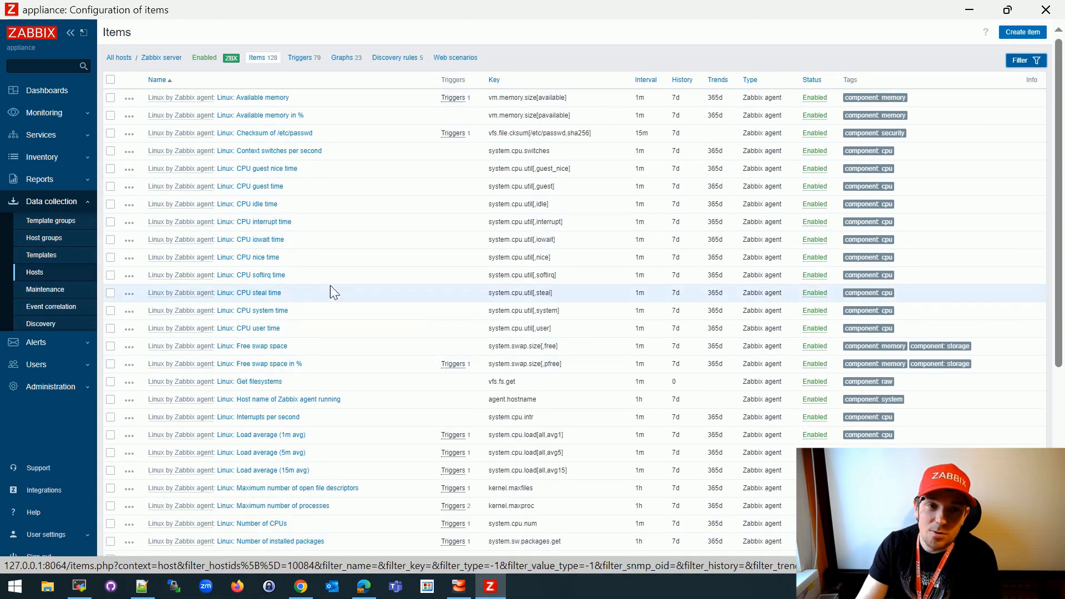
- Expand the items filter again and examine how it sticks down the page, highlighting the subfilter's tags
click(1020, 61)
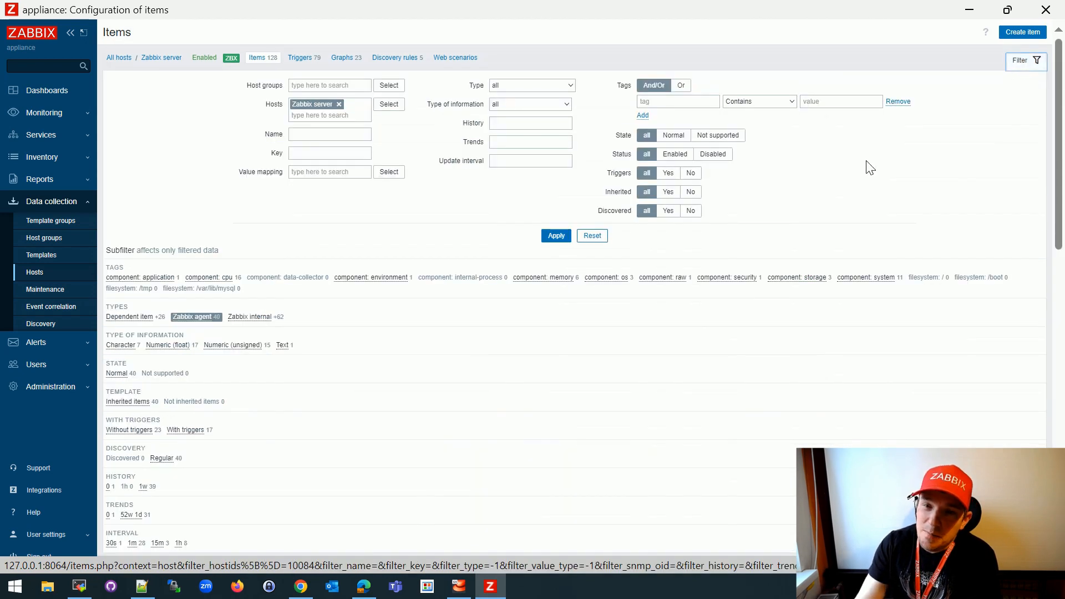
scroll(749, 325, down, 1)
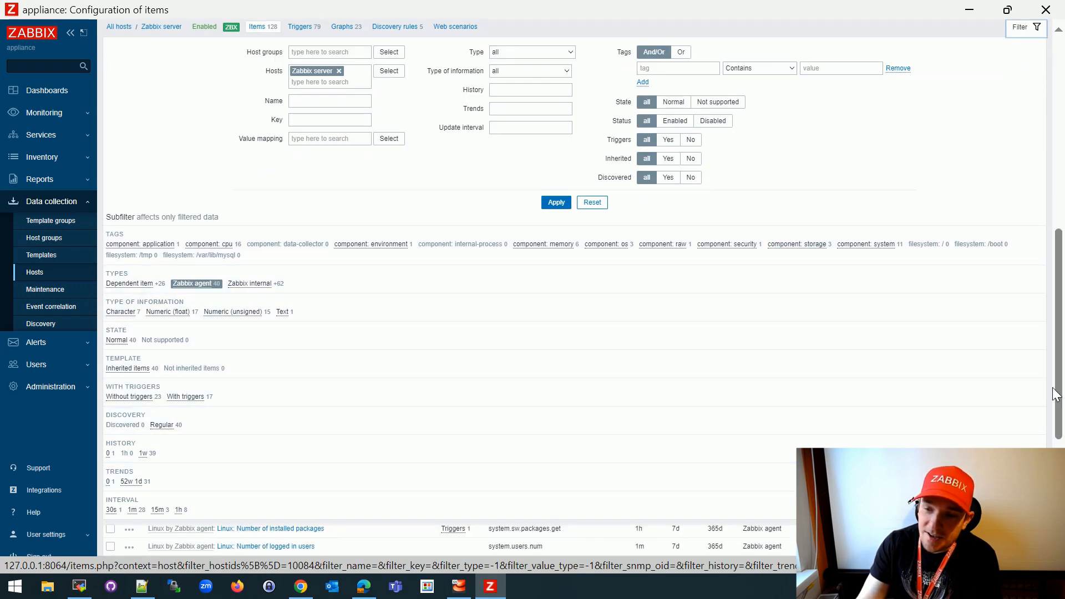
scroll(1037, 250, down, 3)
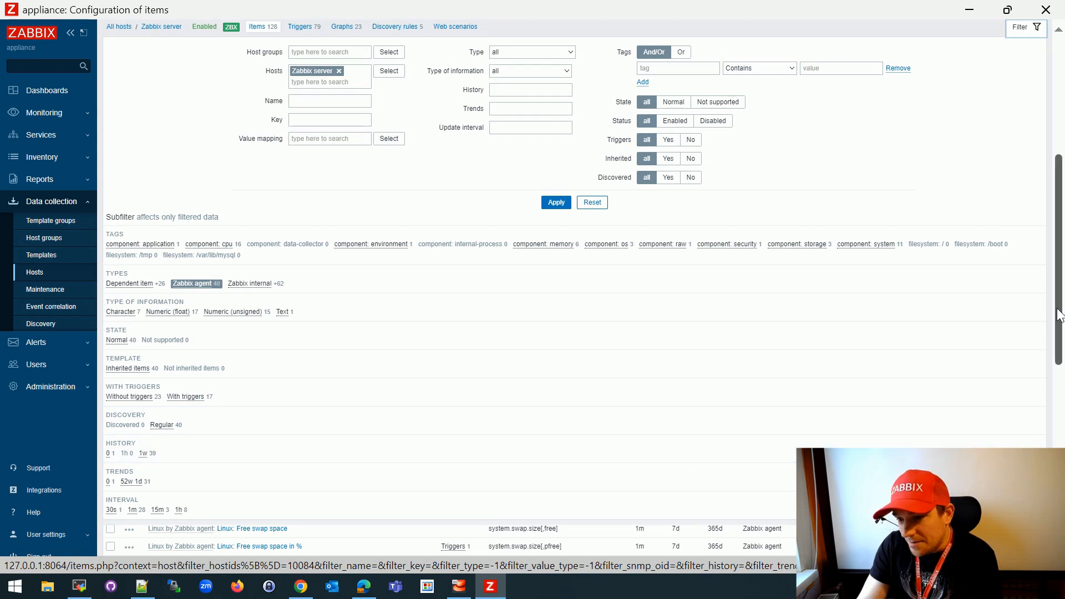
drag(1057, 308, 1057, 502)
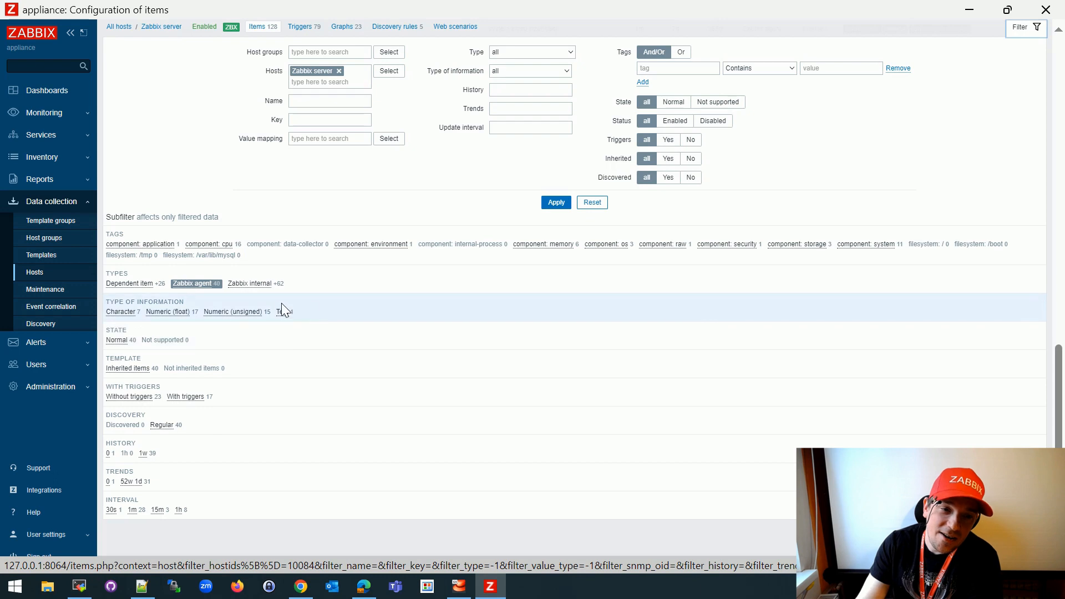
drag(246, 245, 133, 247)
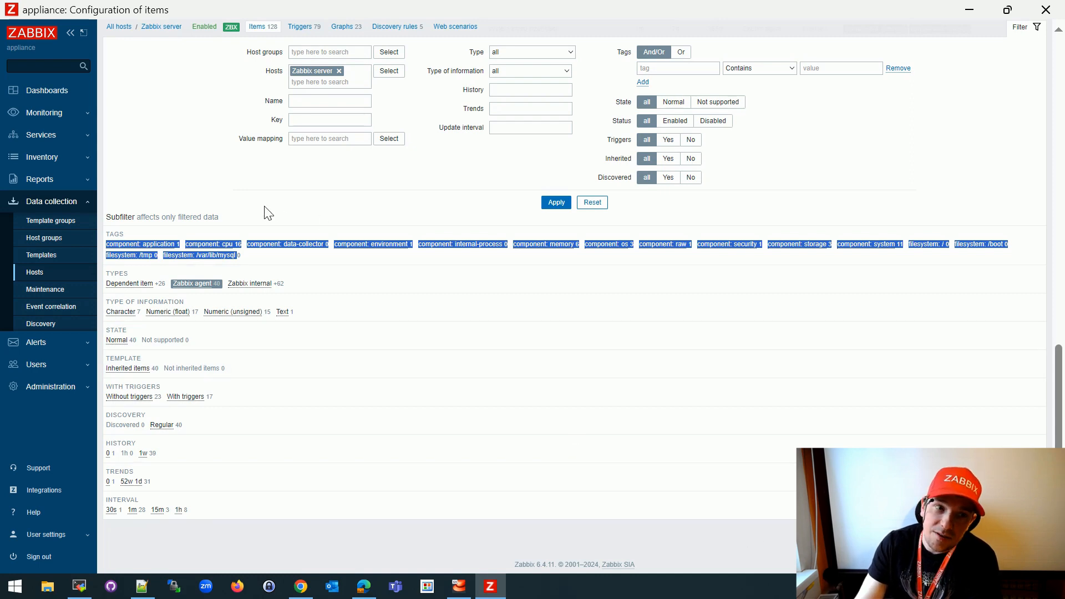
- Open the monitoring Problems page and highlight the Zabbix version in the footer
click(70, 113)
click(41, 133)
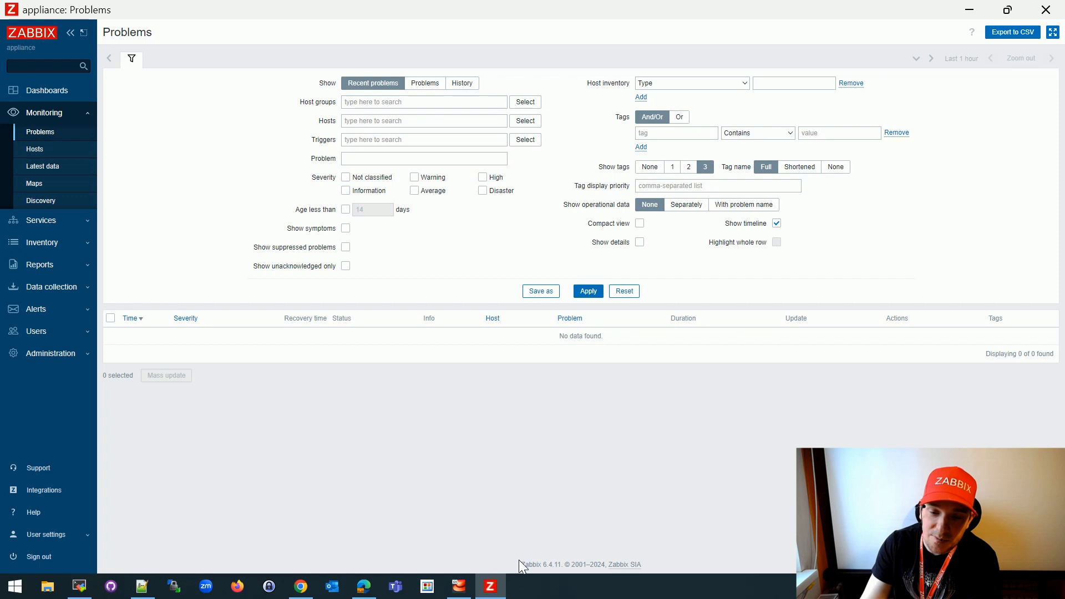
drag(553, 565, 559, 566)
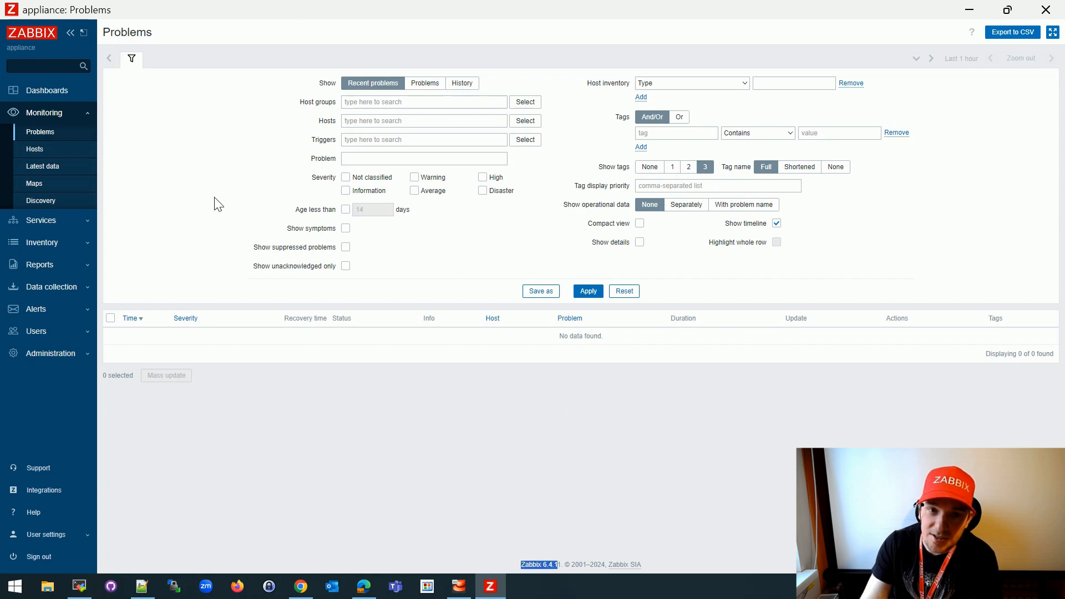
- Open the Zabbix server host's triggers and examine how the sticky filter behaves along the trigger list
click(71, 288)
click(39, 273)
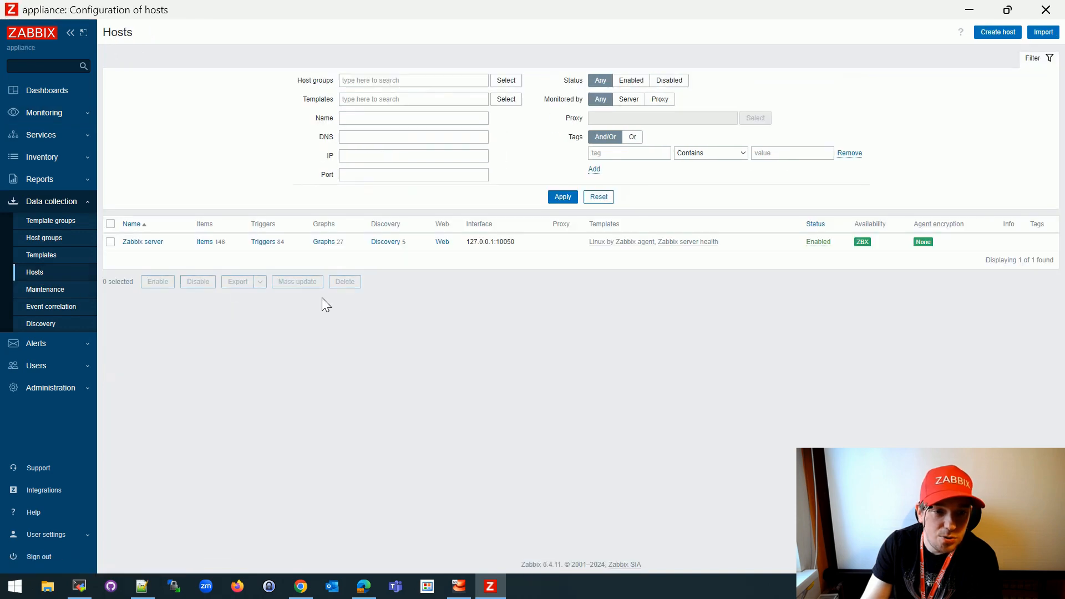
click(263, 242)
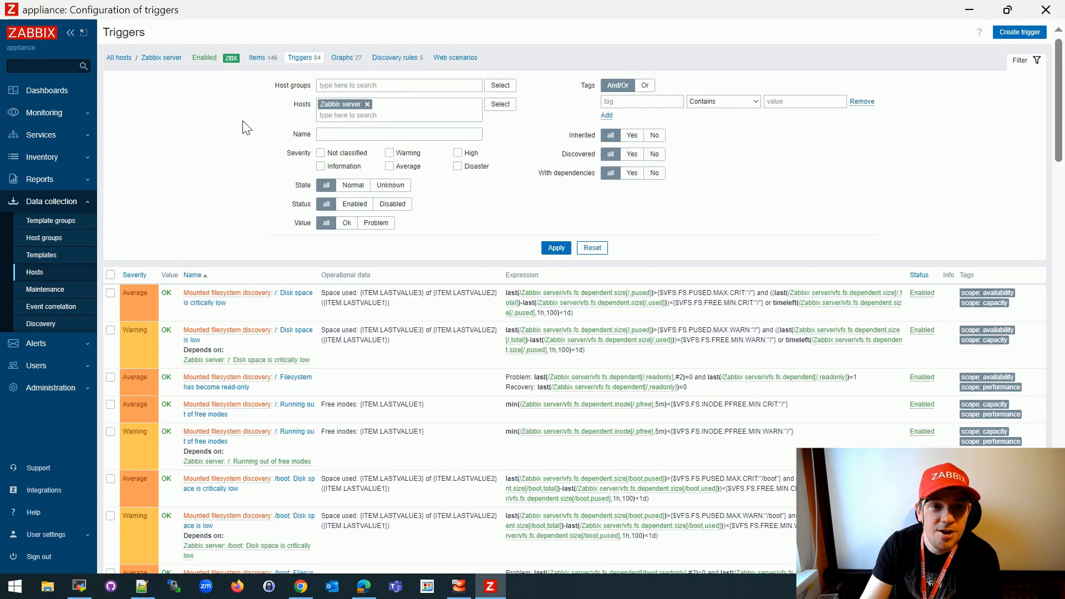
drag(370, 103, 702, 224)
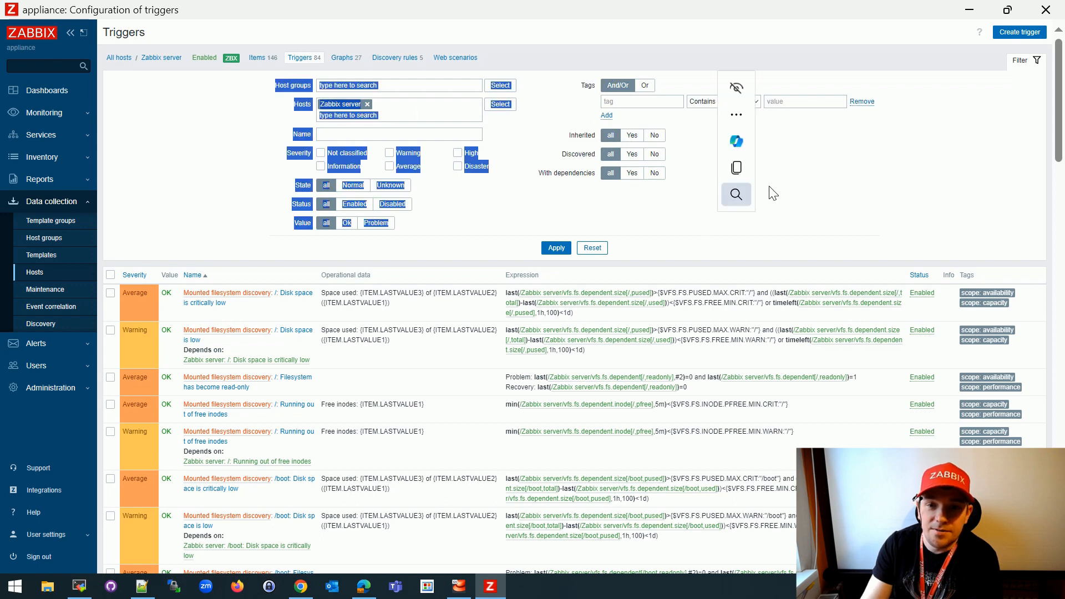
click(791, 185)
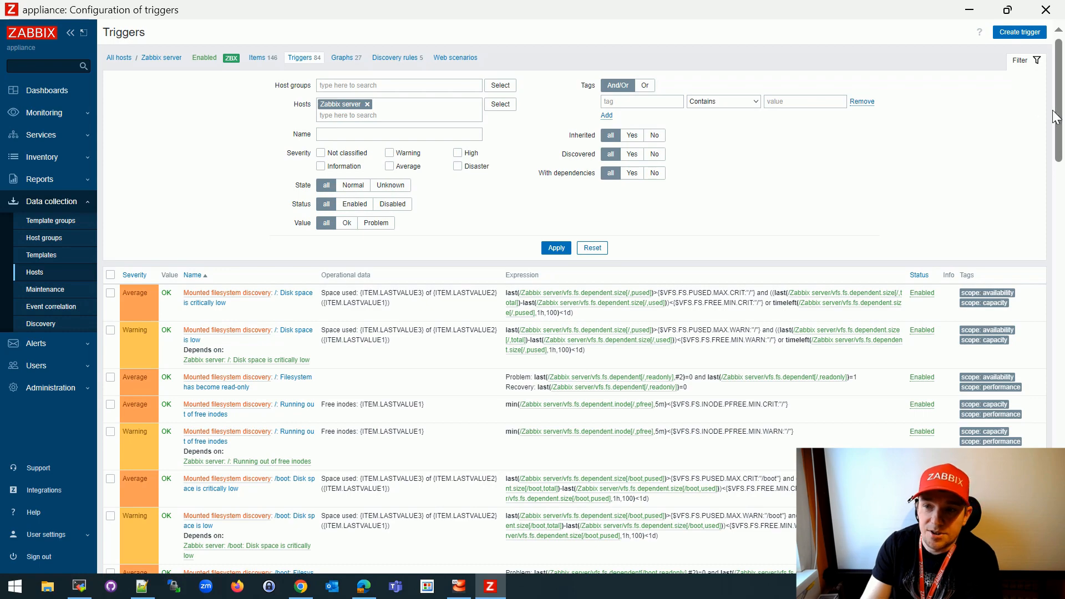
scroll(915, 289, down, 10)
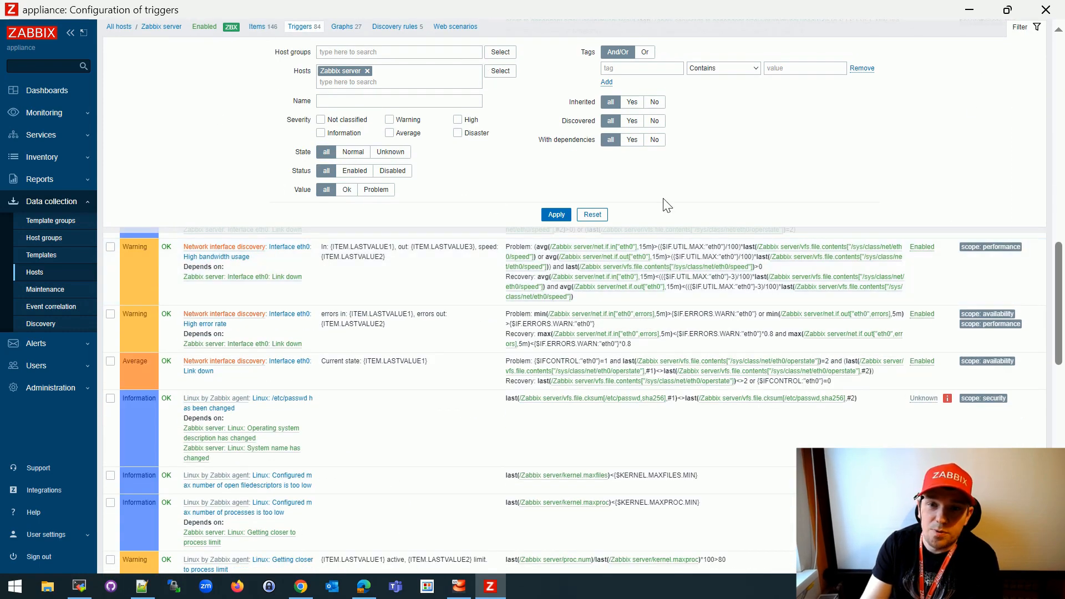
scroll(518, 405, down, 15)
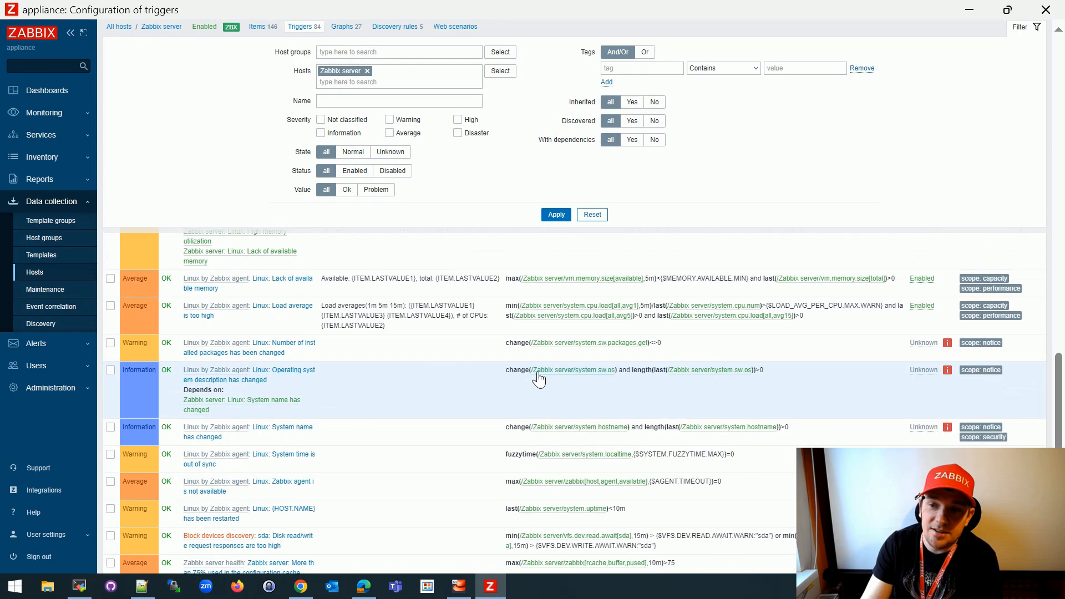
scroll(542, 373, up, 5)
scroll(535, 378, up, 12)
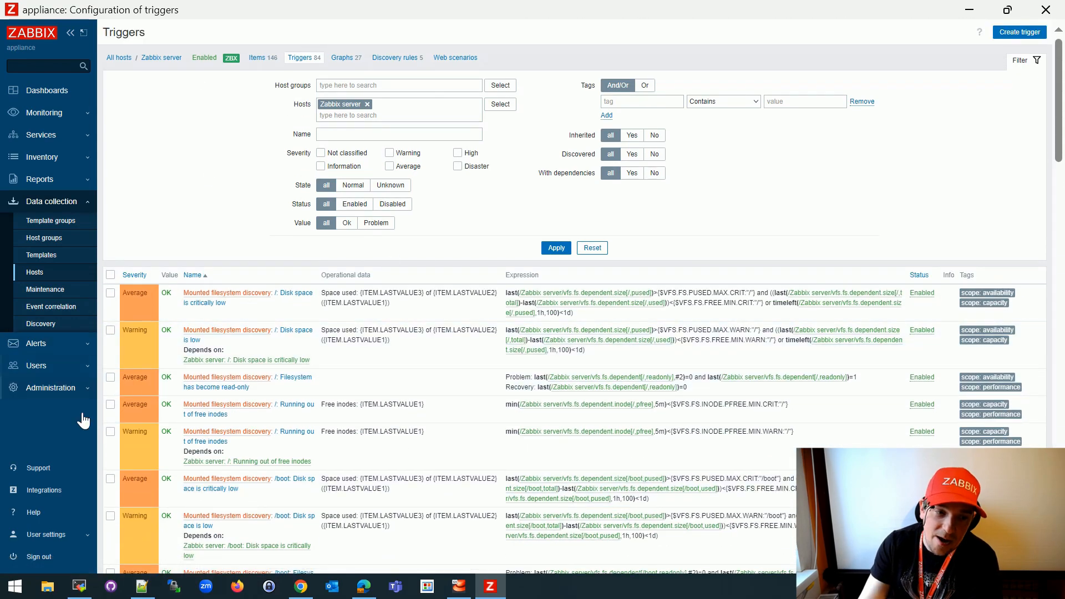
- Disable sticky filters in the user profile's UI Twix options and save the profile
click(45, 536)
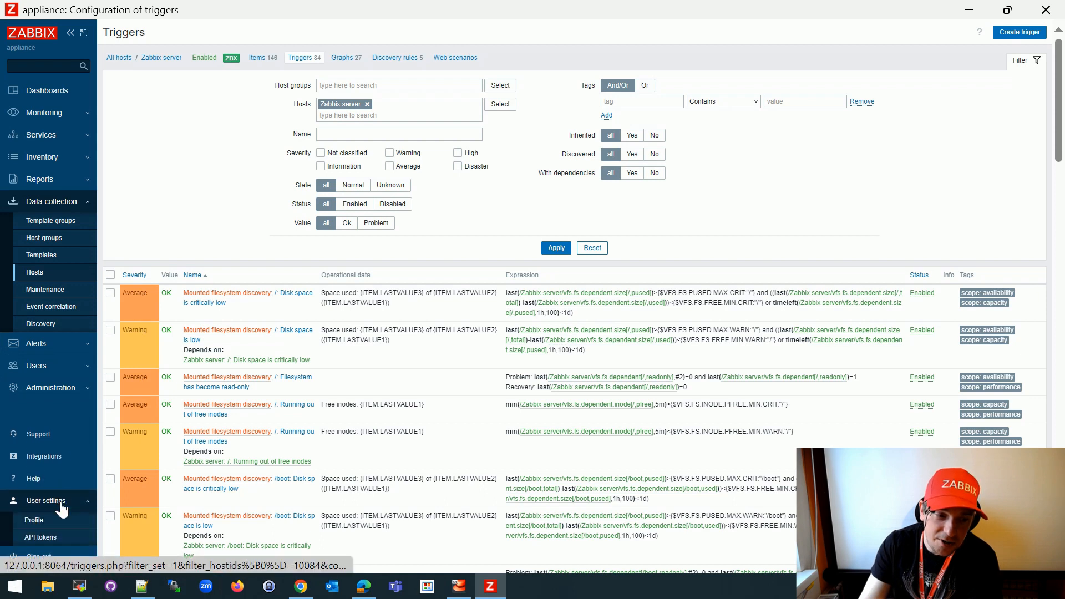
click(32, 520)
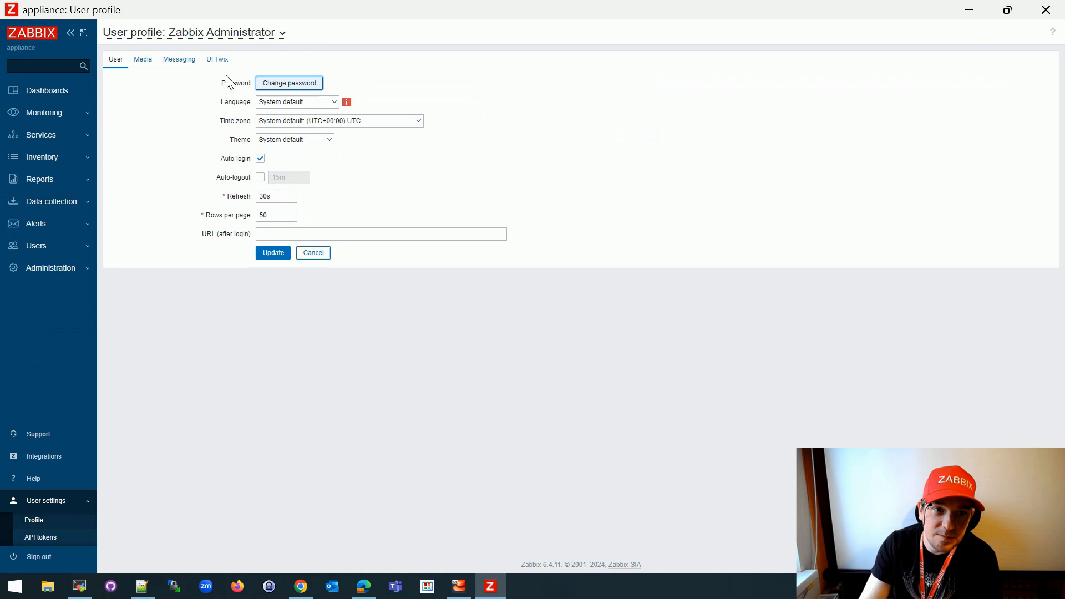
click(217, 60)
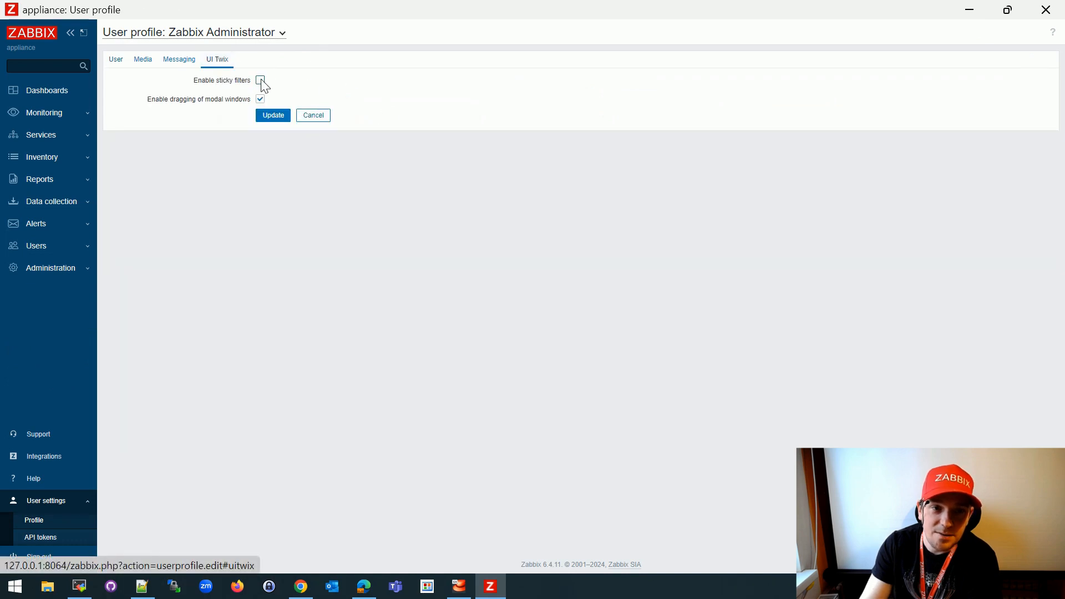
drag(149, 100, 254, 100)
click(334, 239)
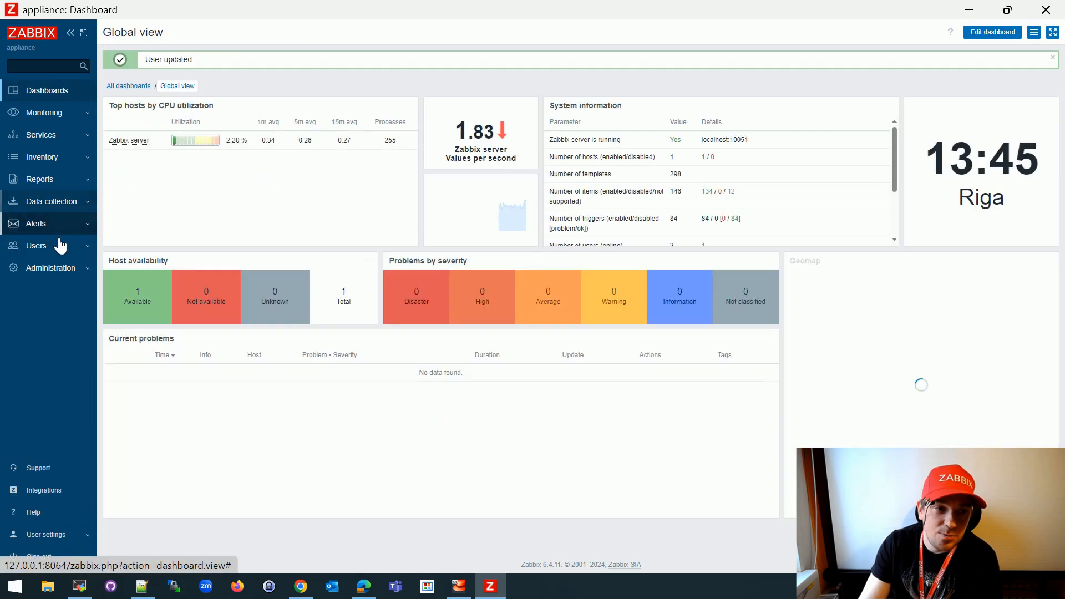
- Start creating a new trigger action and move its window down so the existing actions list can be seen
click(68, 206)
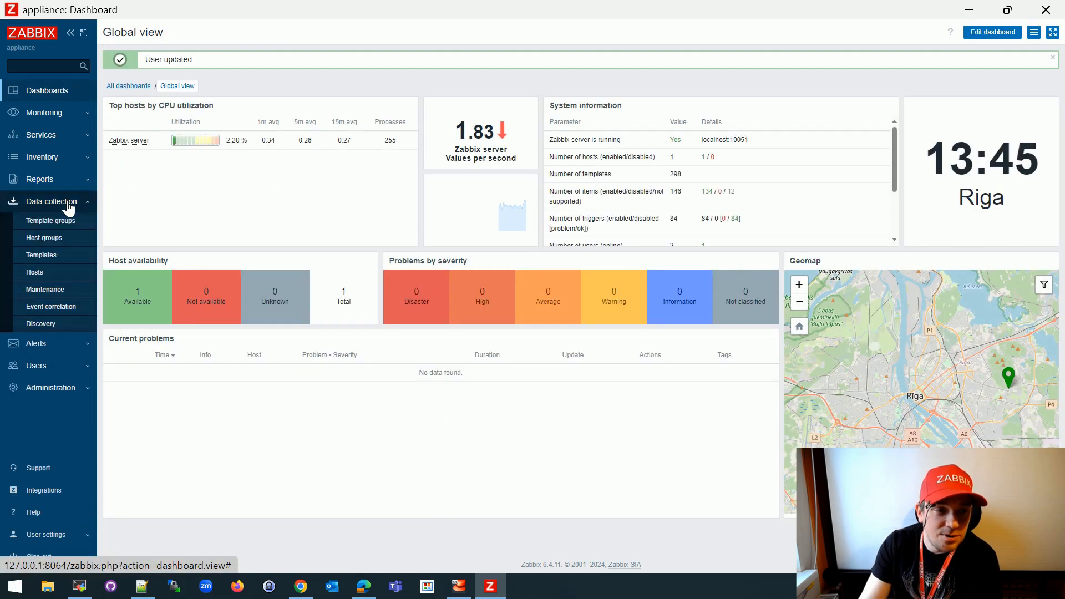
click(56, 350)
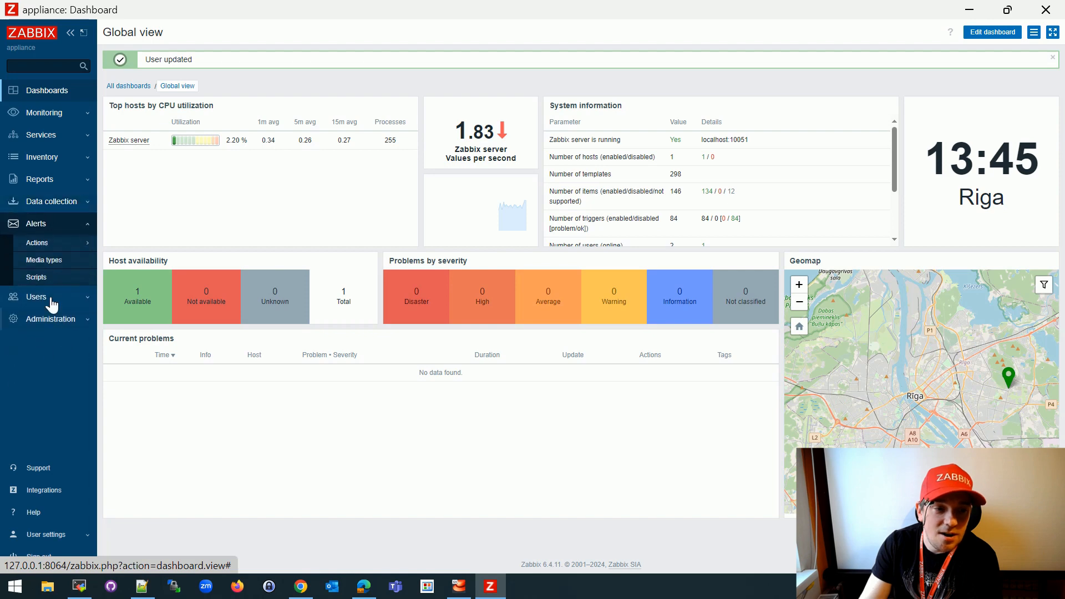
mouse_move(53, 244)
click(117, 244)
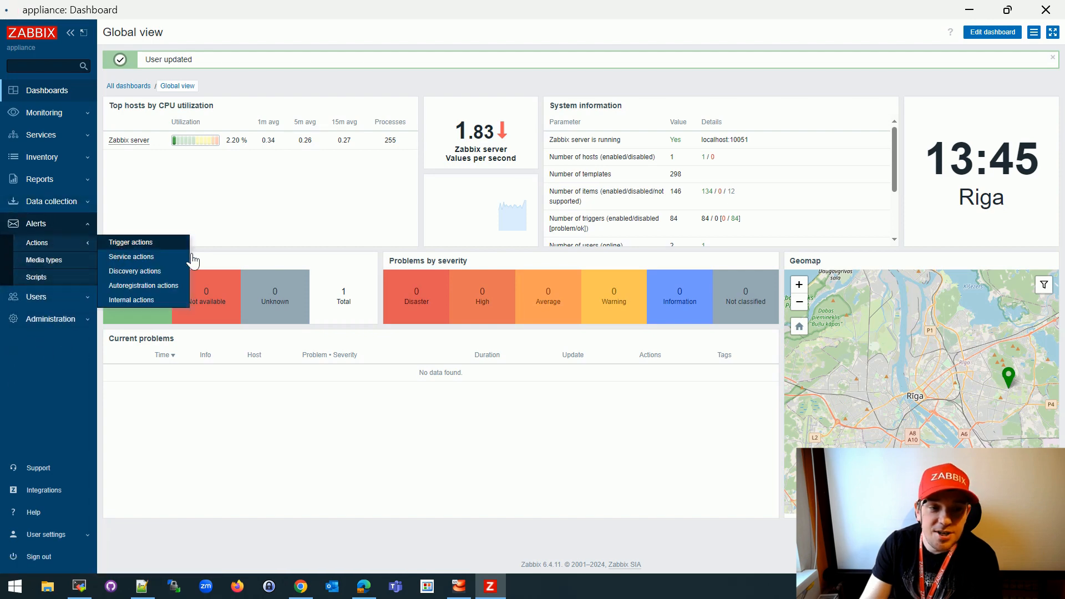
click(1029, 34)
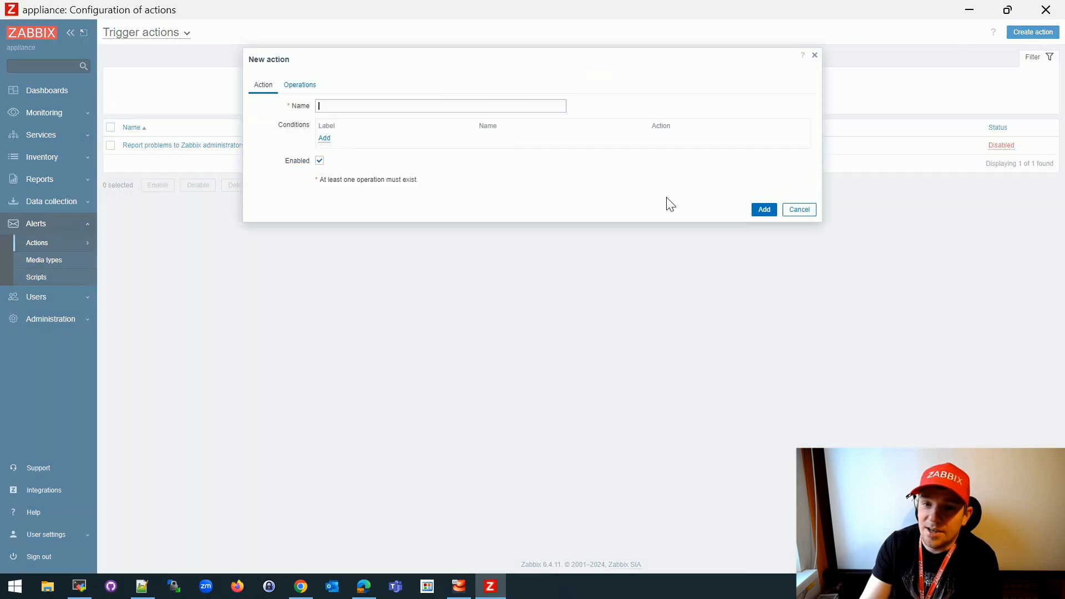
drag(642, 56, 510, 207)
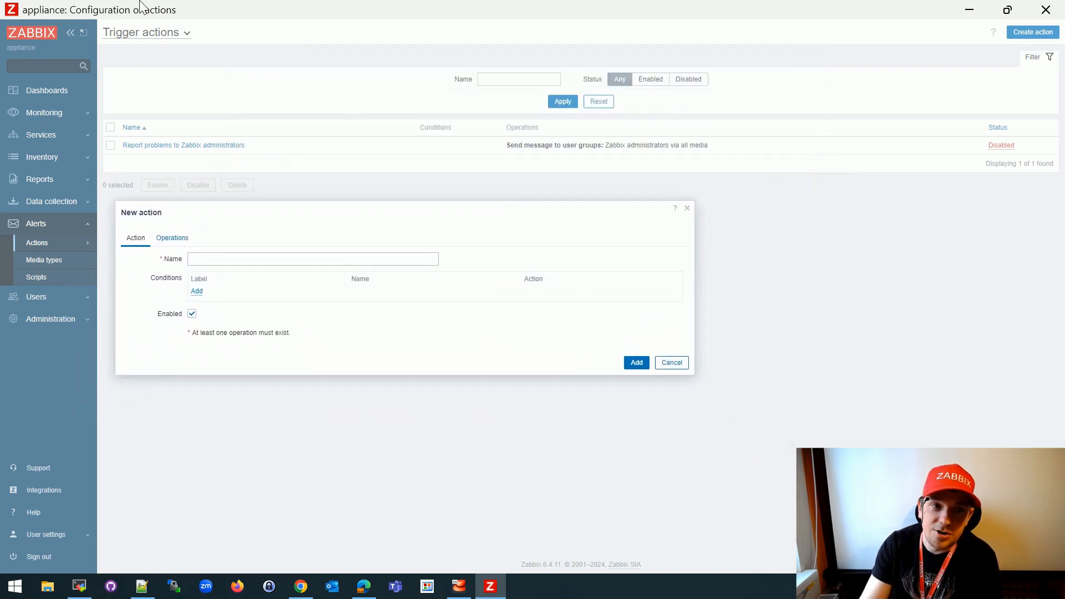
drag(591, 207, 588, 169)
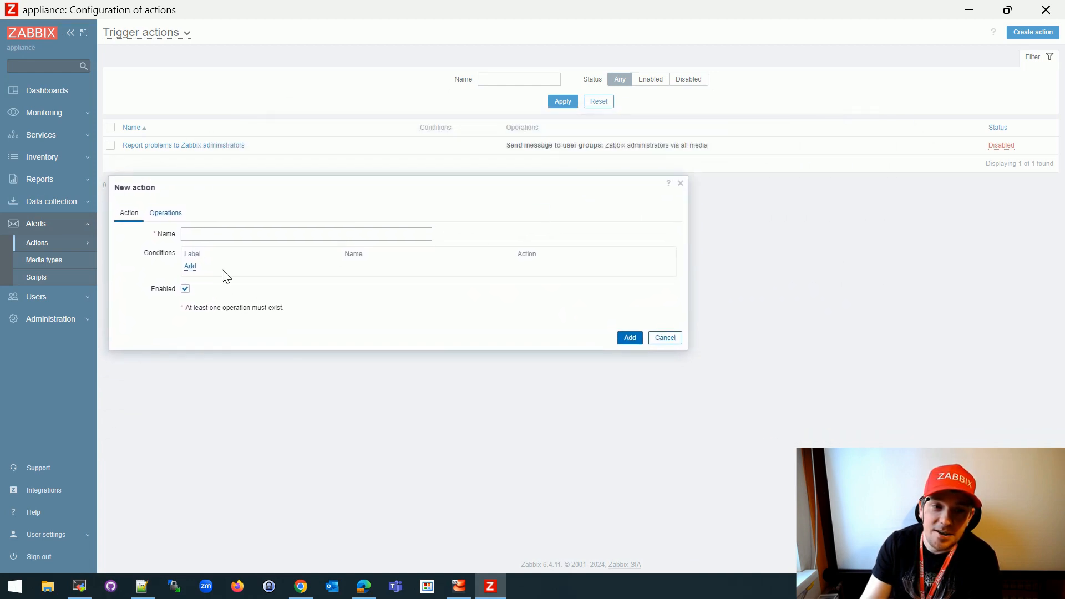
- Open a new condition for the action, move its window lower, discard both windows and highlight the Zabbix version in the footer
click(190, 267)
drag(510, 58, 435, 309)
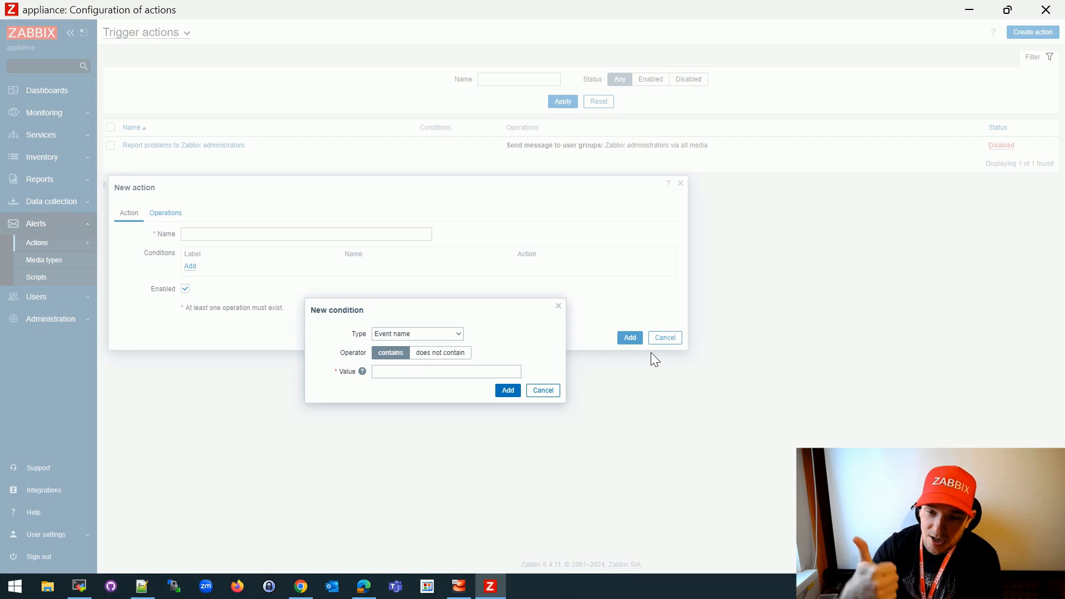
key(Escape)
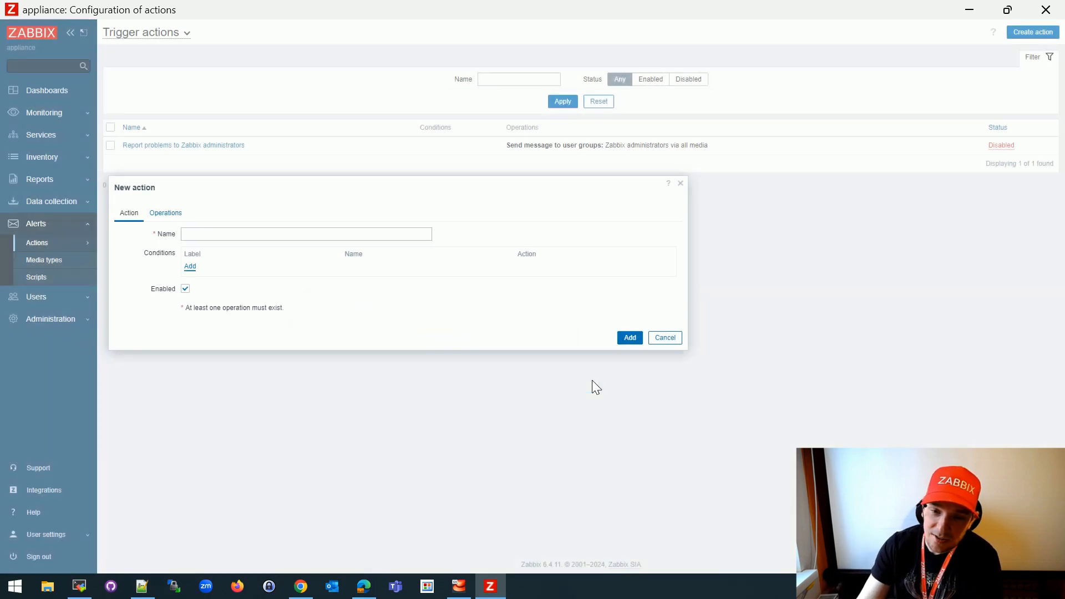
click(665, 340)
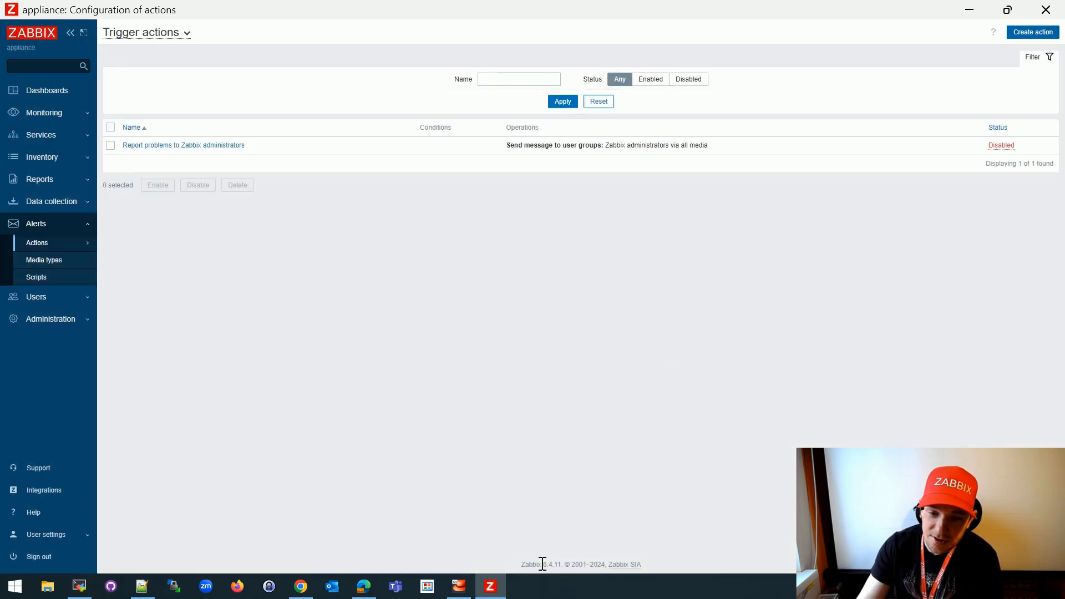
drag(541, 564, 554, 564)
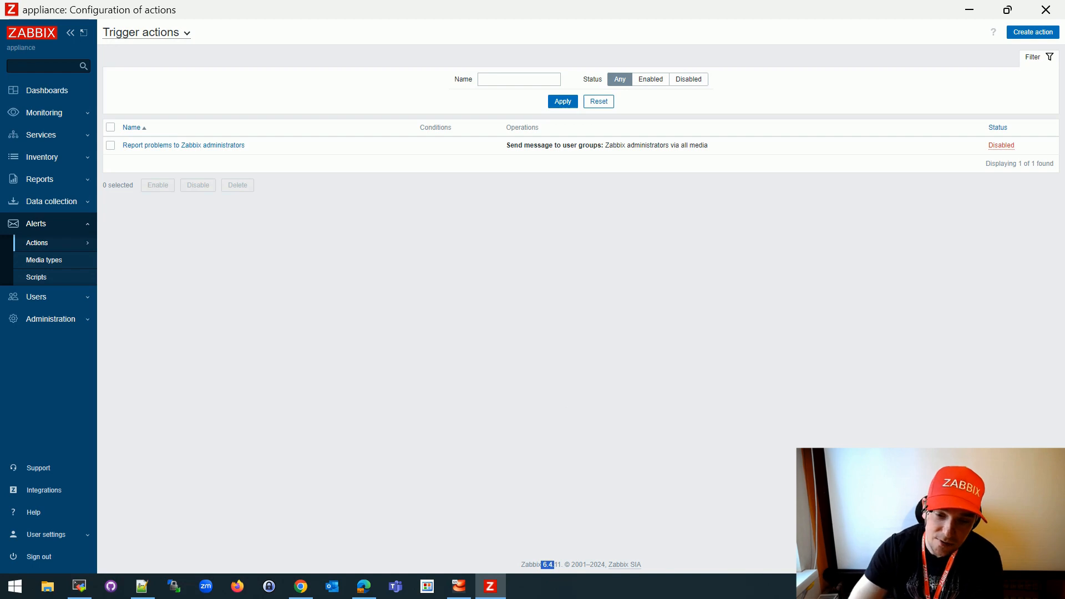